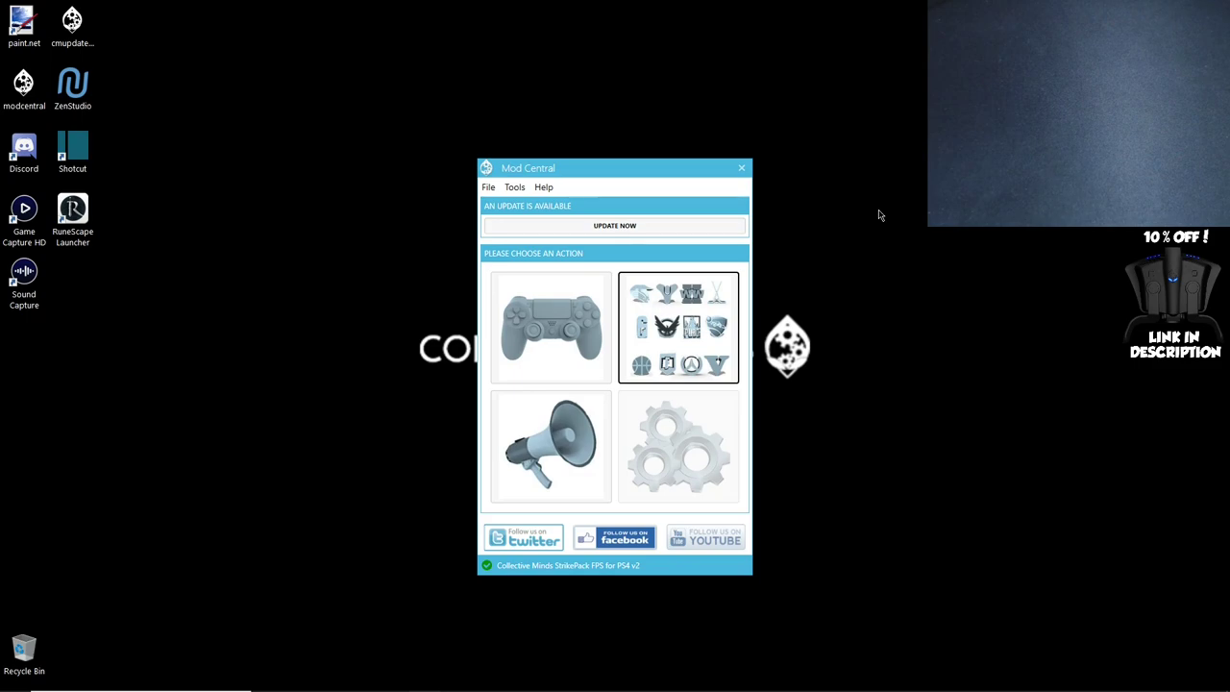
- Open the available FPSPacks and GamePacks and assign PUBG (v2.0.1) to slot 4
left_click(709, 311)
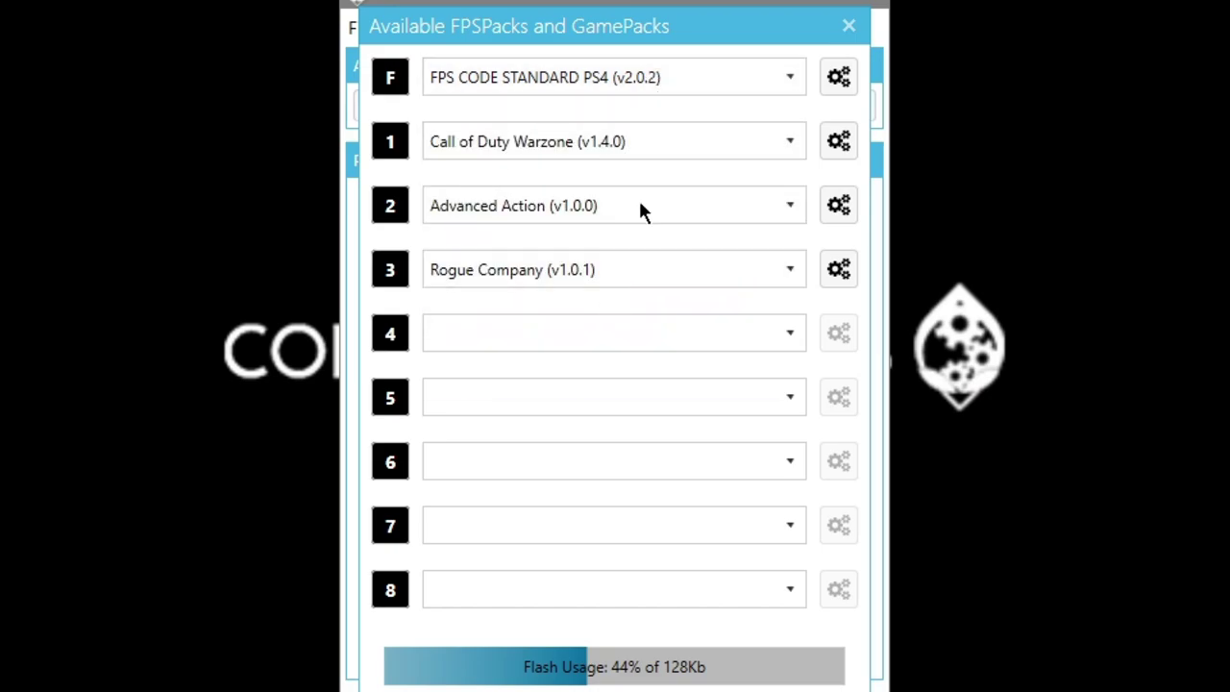
left_click(673, 340)
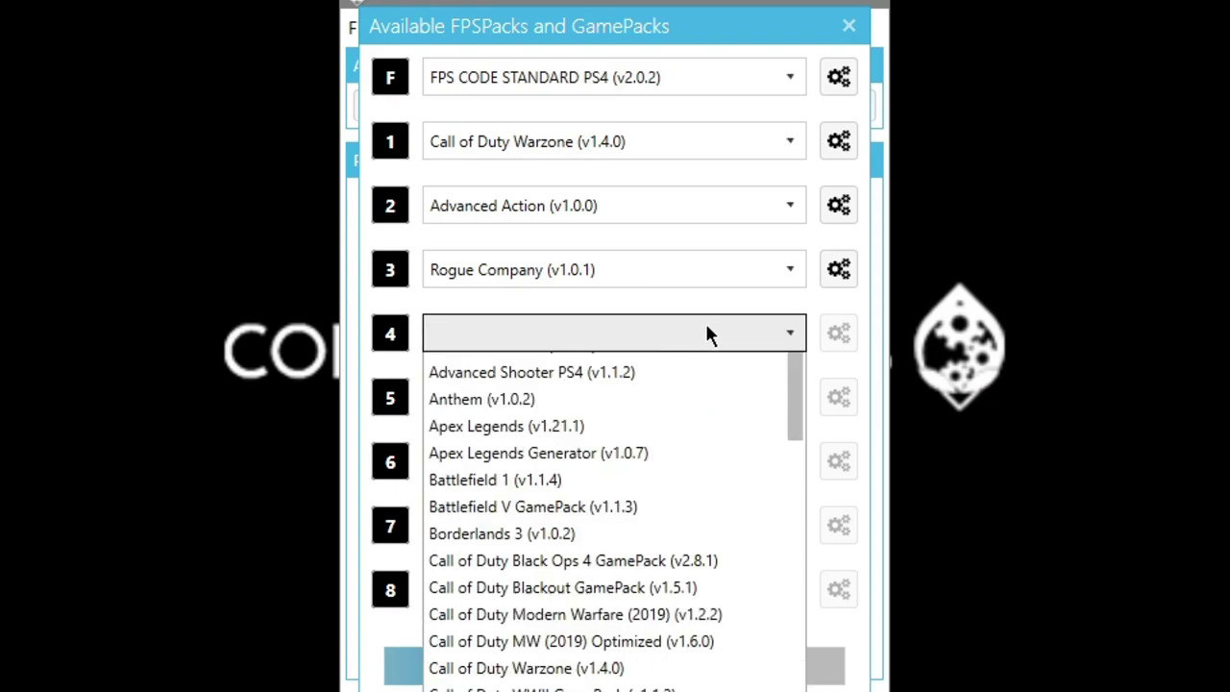
left_click_drag(794, 425, 774, 685)
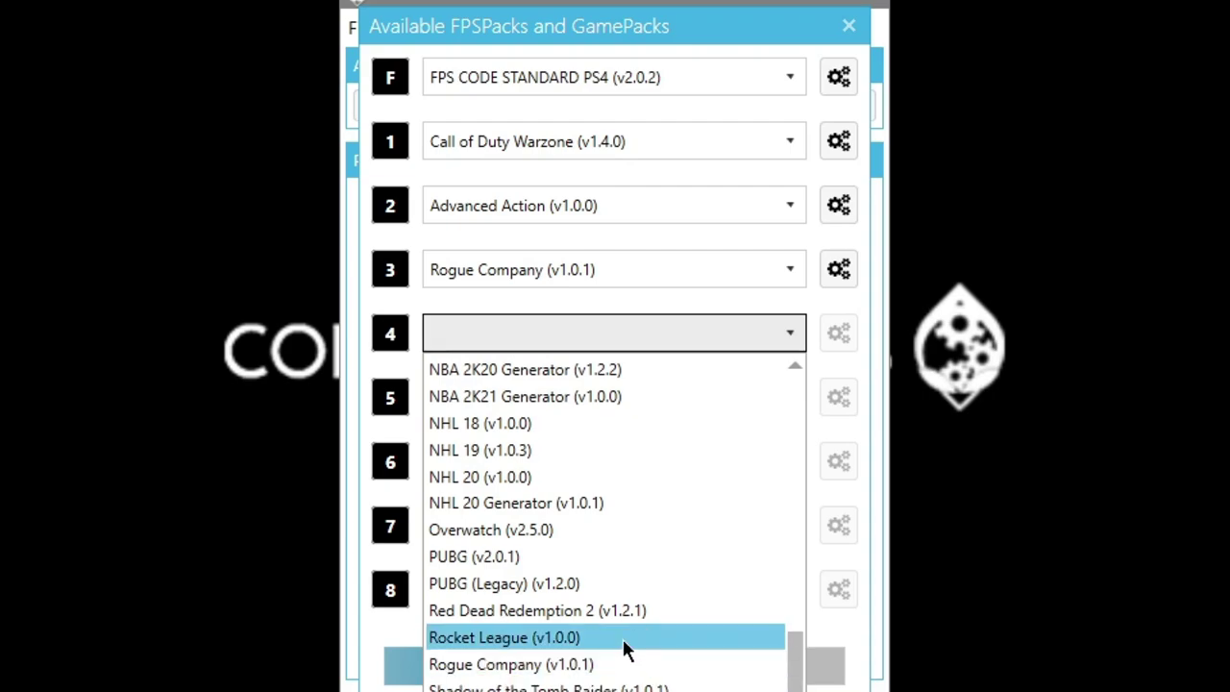
left_click(615, 558)
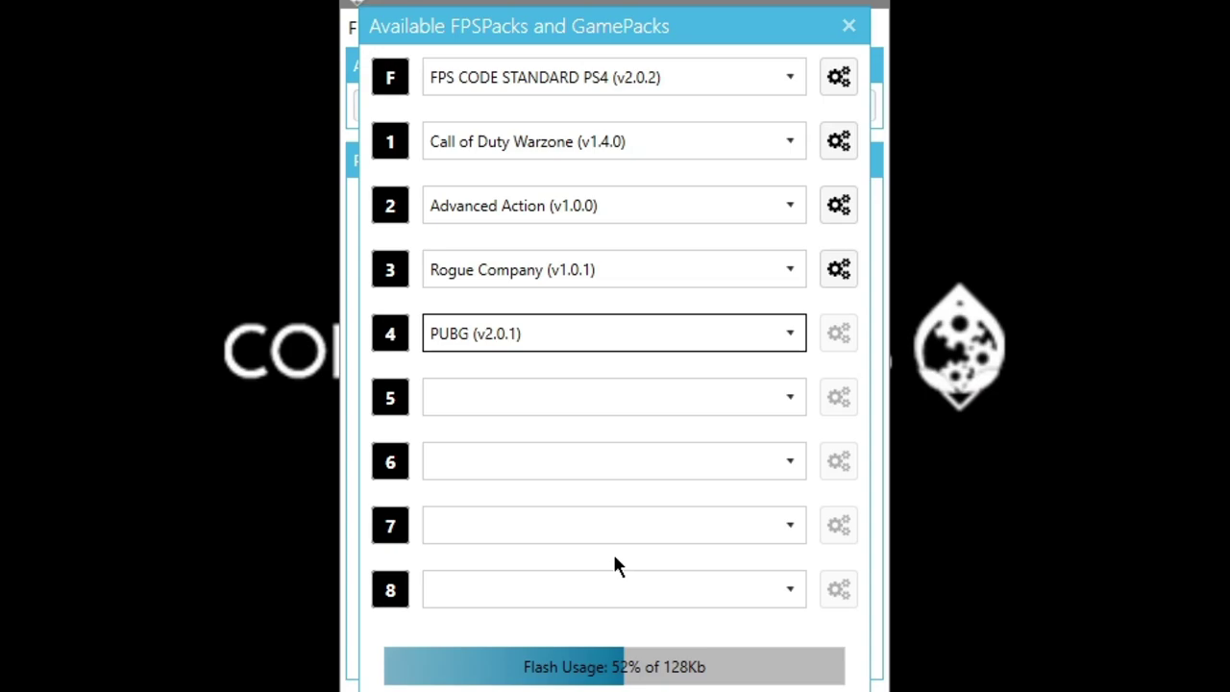
- Open the slot 4 PUBG mod configuration and enable the Hair Triggers and Auto Hold Breath global mods
left_click(838, 334)
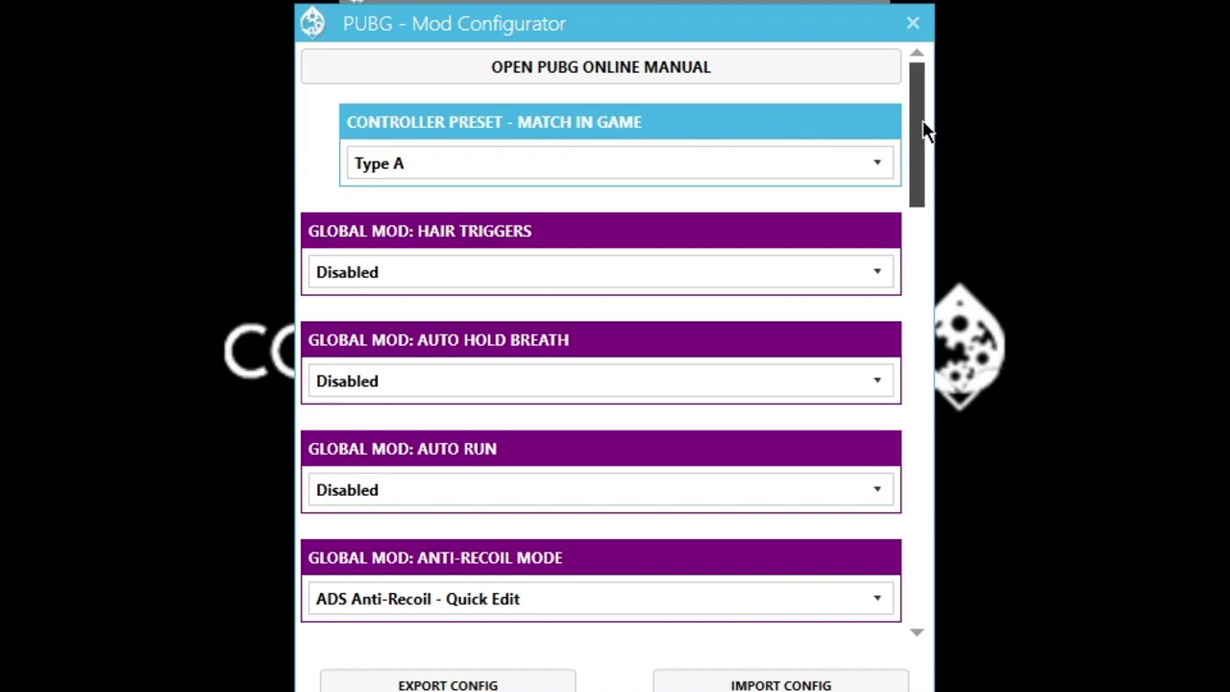
left_click_drag(920, 130, 920, 157)
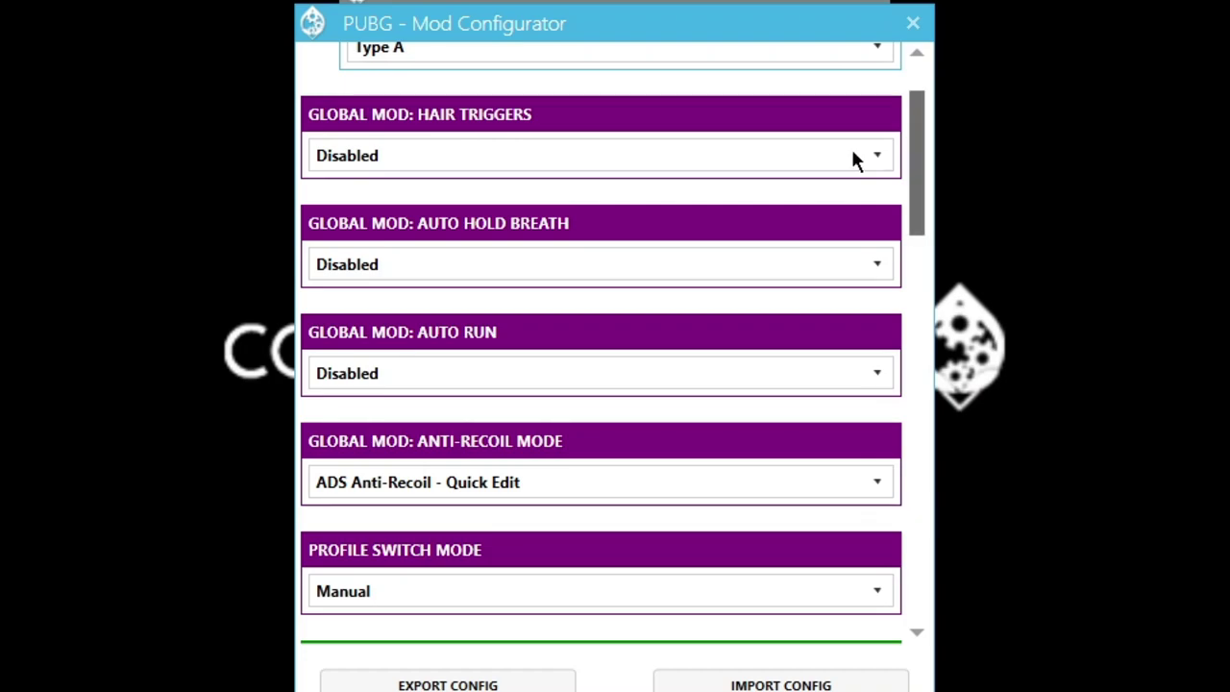
left_click(519, 158)
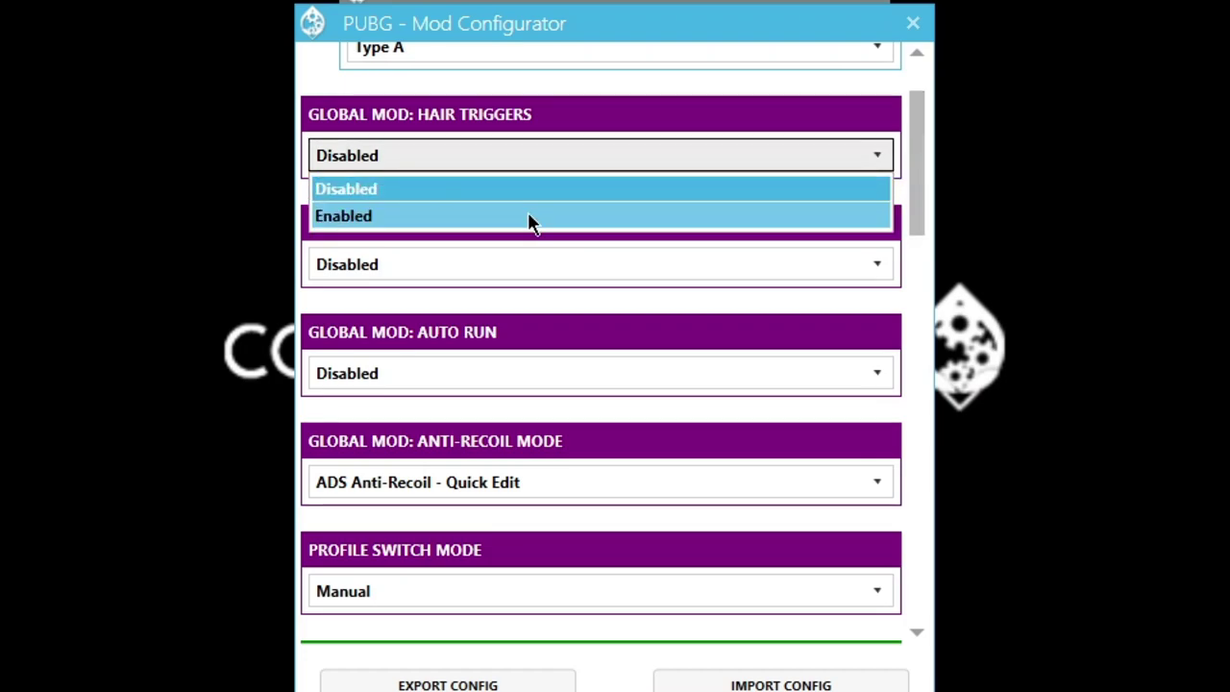
left_click(529, 213)
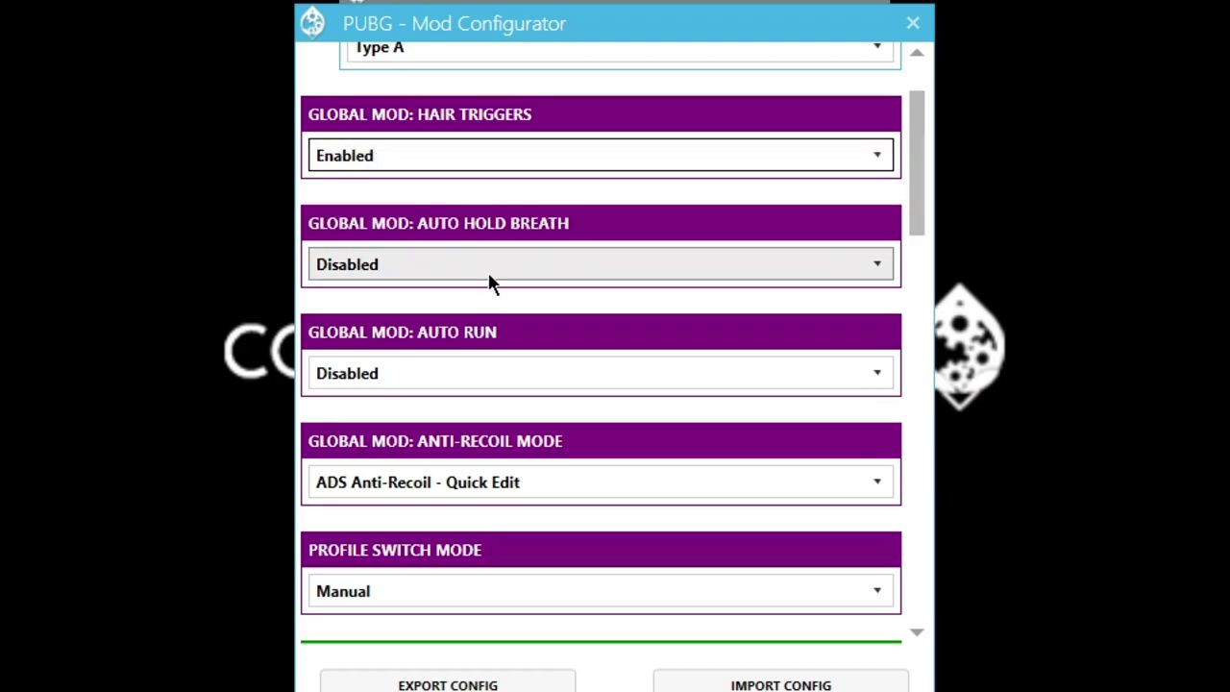
left_click(519, 268)
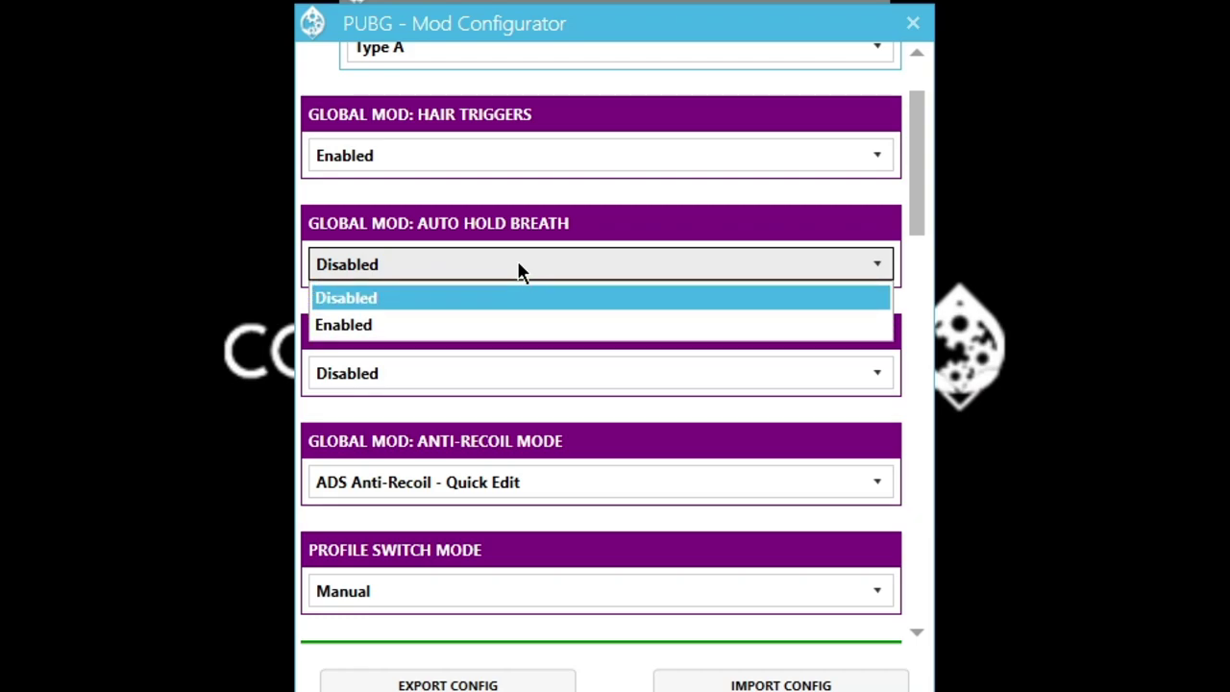
left_click(555, 329)
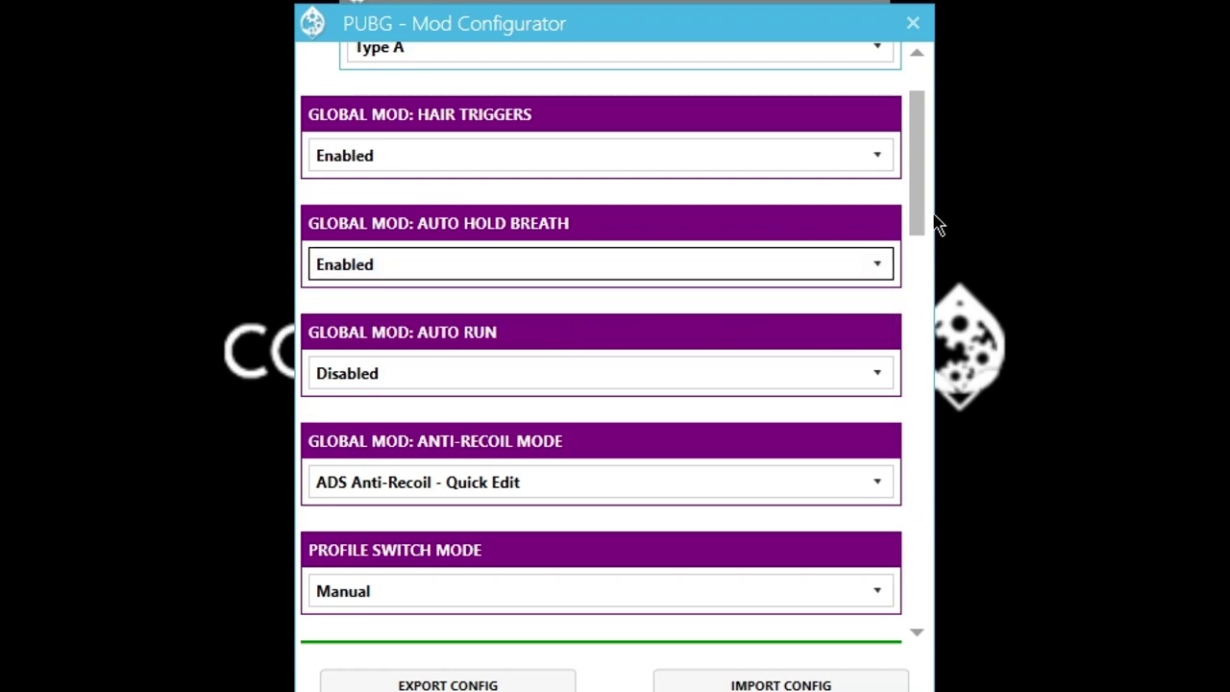
- Set the Auto Run global mod to Auto Run
left_click_drag(916, 169, 920, 200)
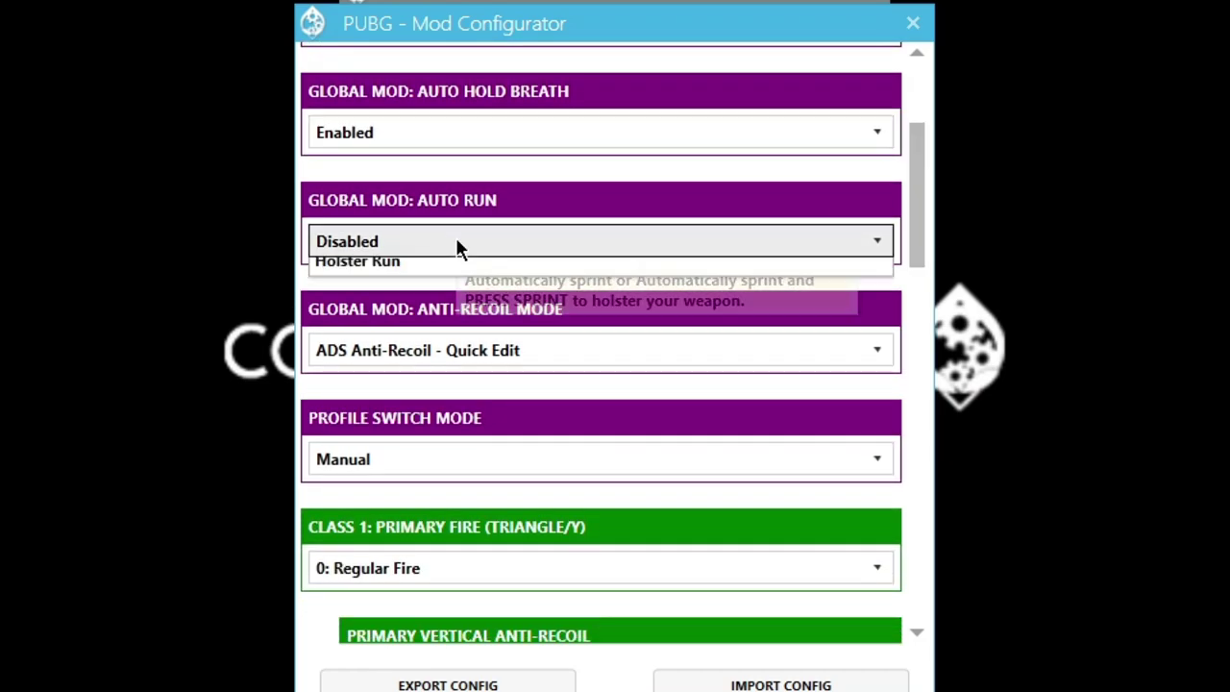
left_click(458, 242)
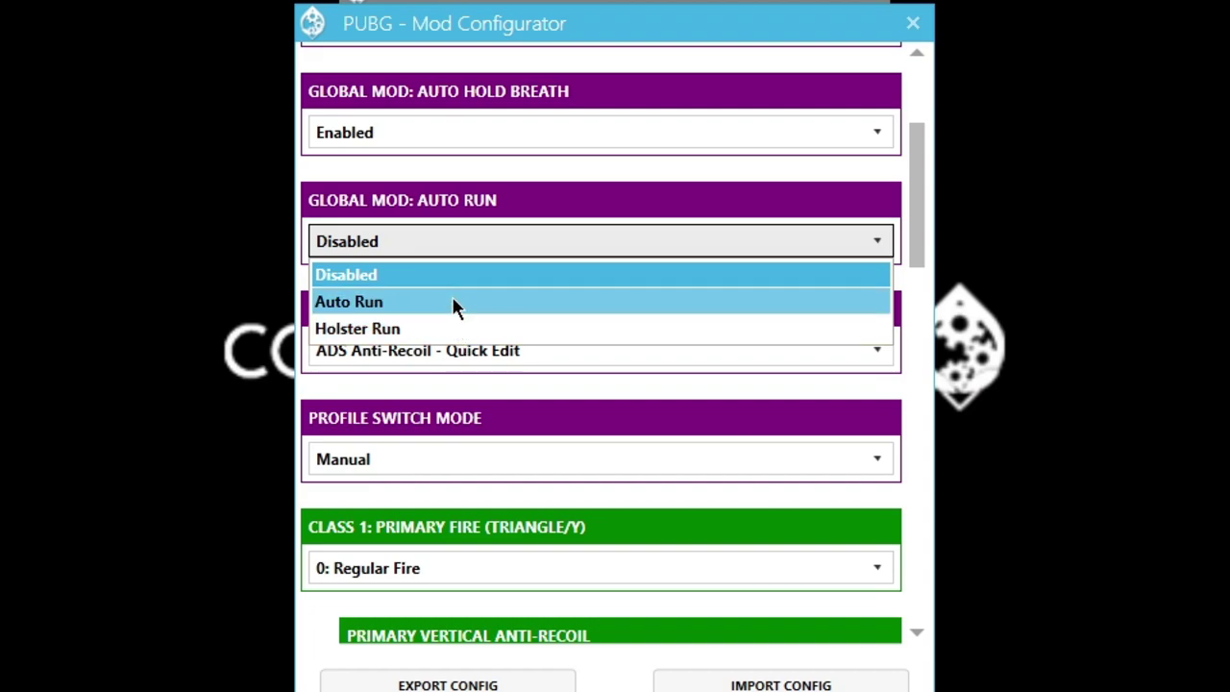
left_click(452, 301)
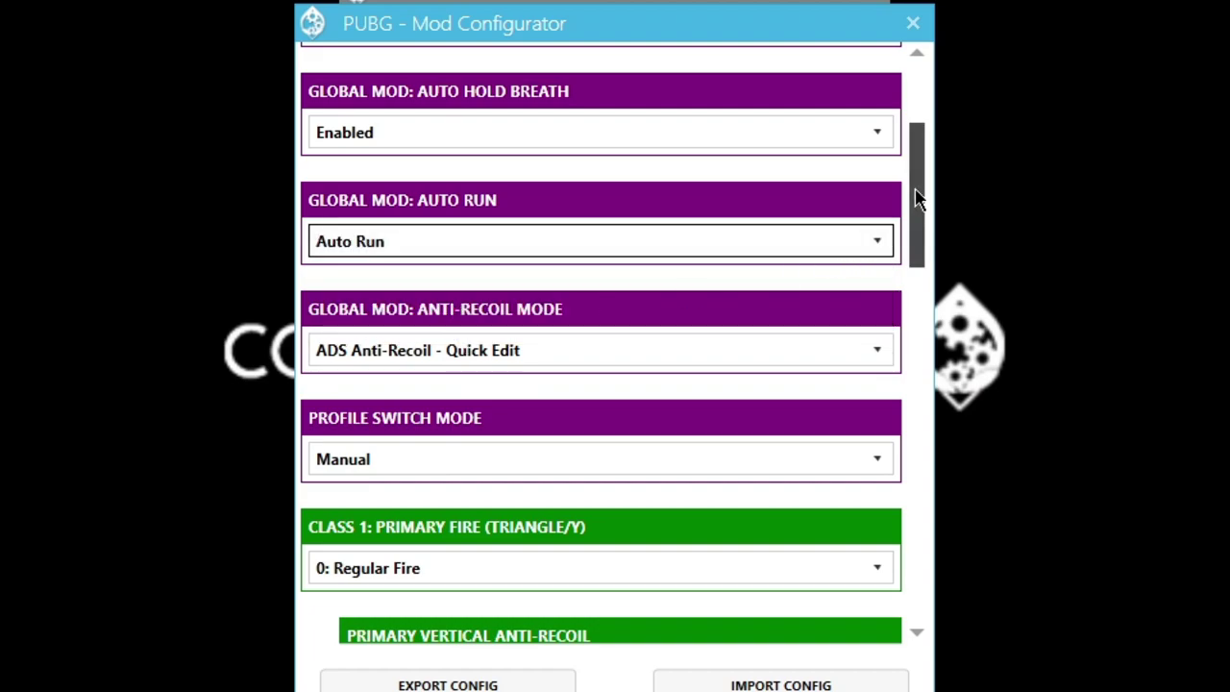
- Review the profile switch mode options and choose Manual
left_click_drag(917, 198, 920, 211)
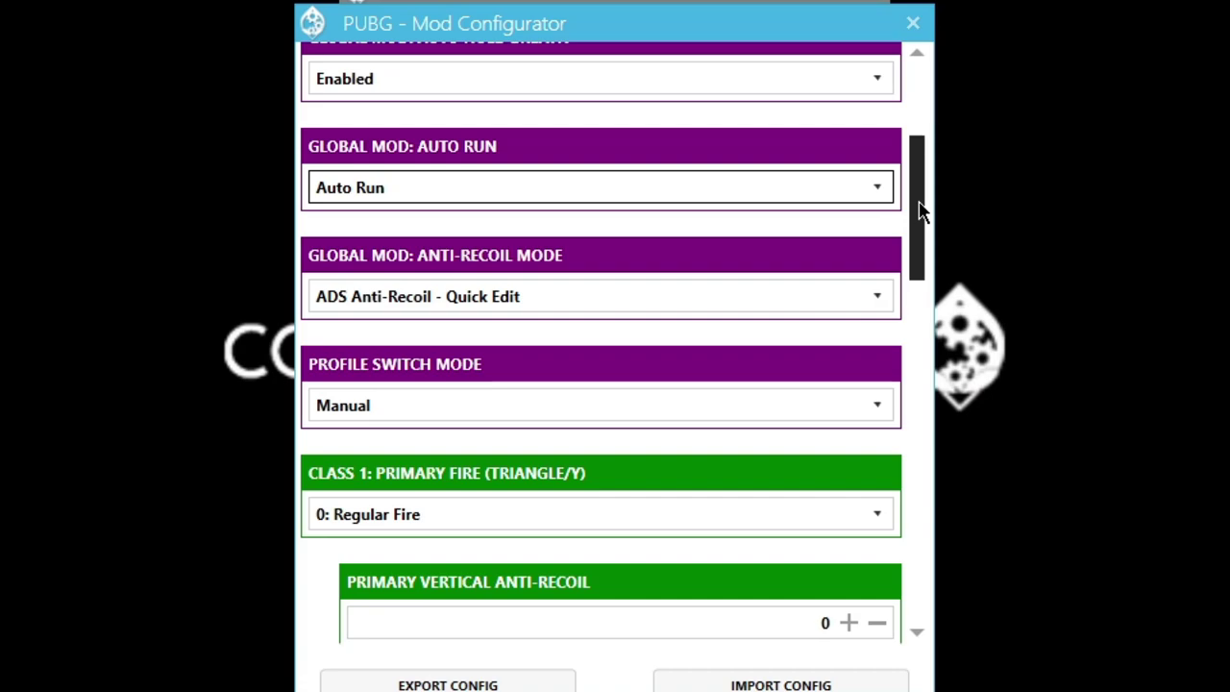
left_click_drag(920, 212, 919, 235)
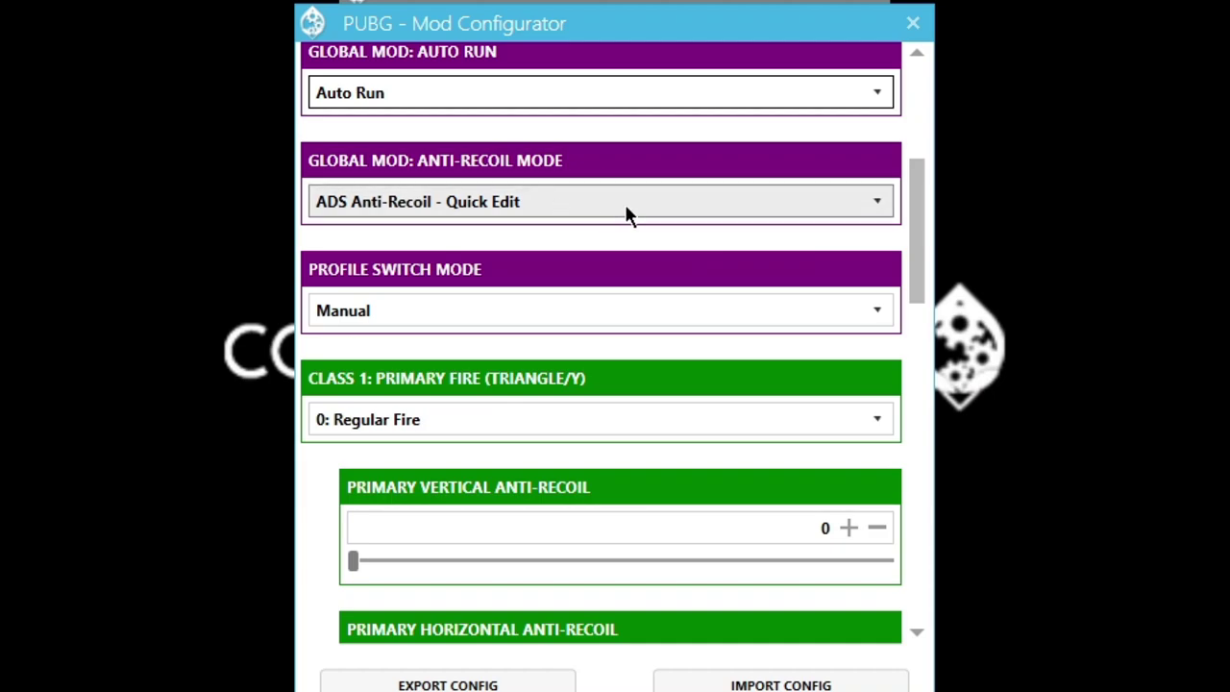
left_click_drag(925, 218, 920, 239)
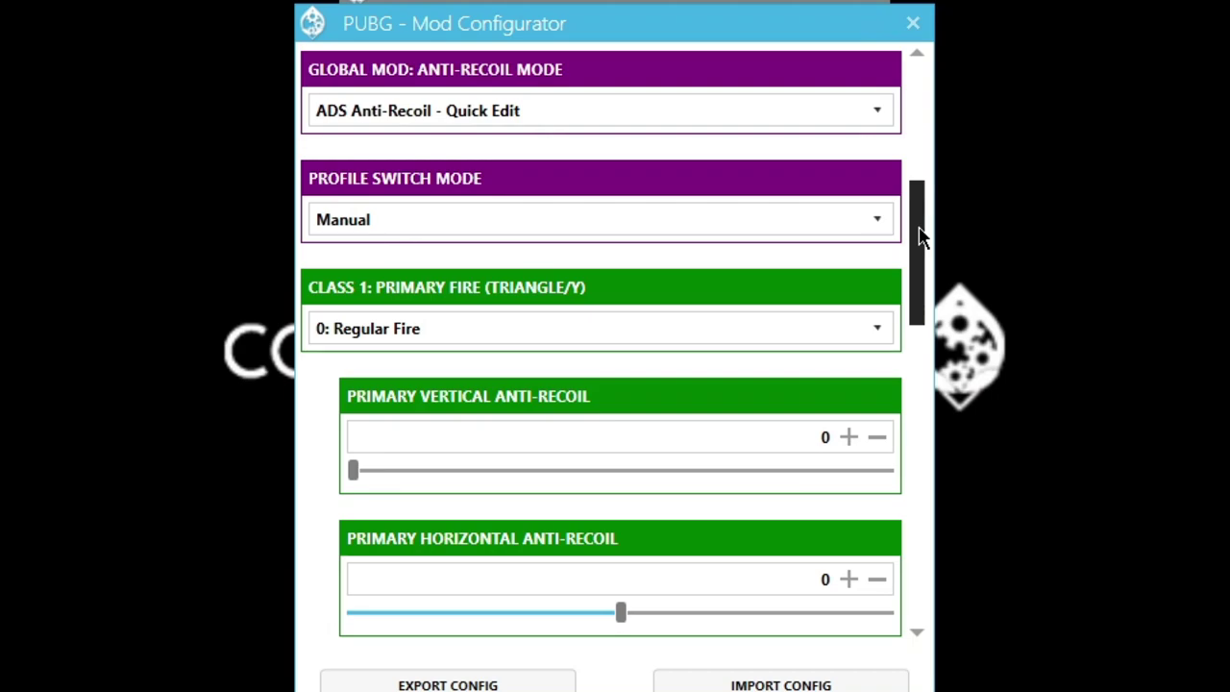
left_click_drag(919, 238, 920, 244)
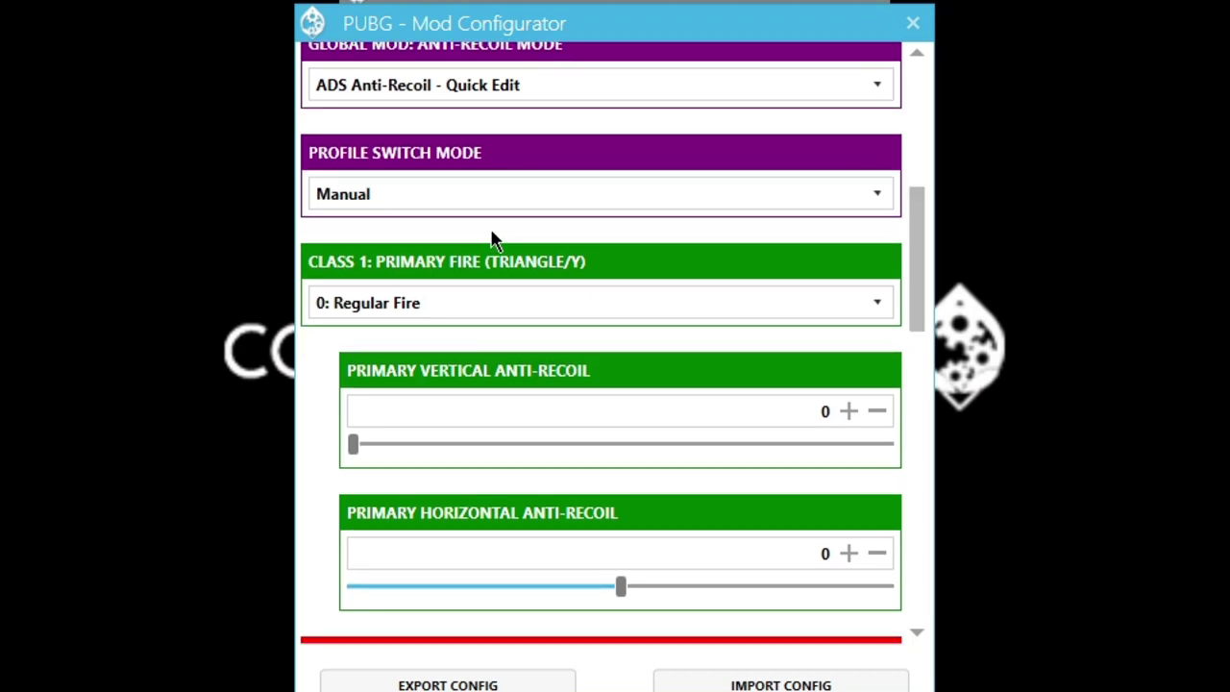
left_click(598, 191)
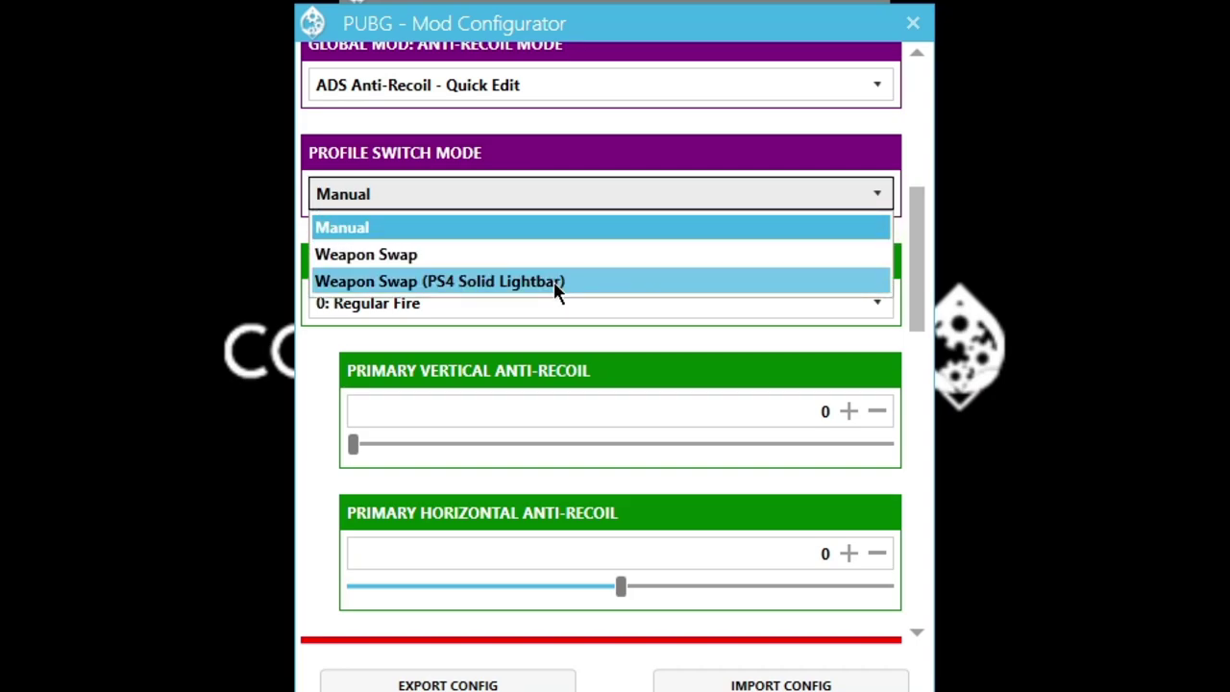
left_click(619, 231)
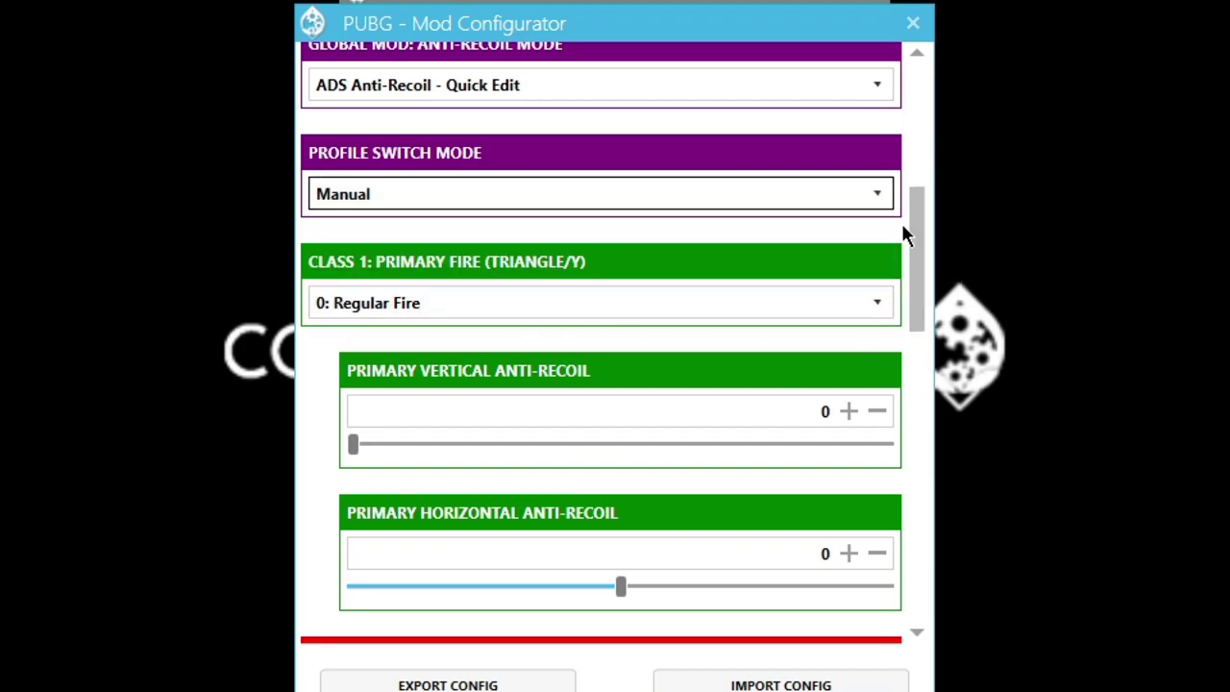
- Set the Class 3 pistol fire mod to 1: Rapid Fire
left_click_drag(914, 225, 916, 242)
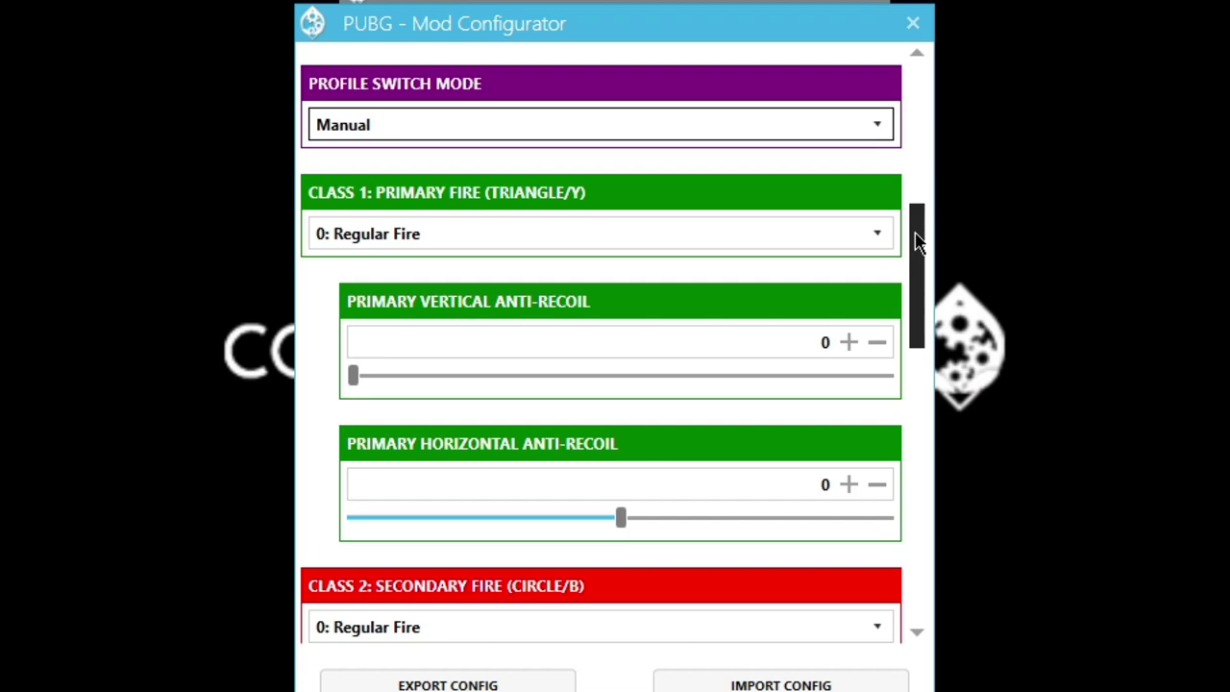
mouse_move(916, 242)
left_mouse_down()
mouse_move(931, 472)
mouse_move(893, 241)
mouse_move(918, 234)
left_mouse_up()
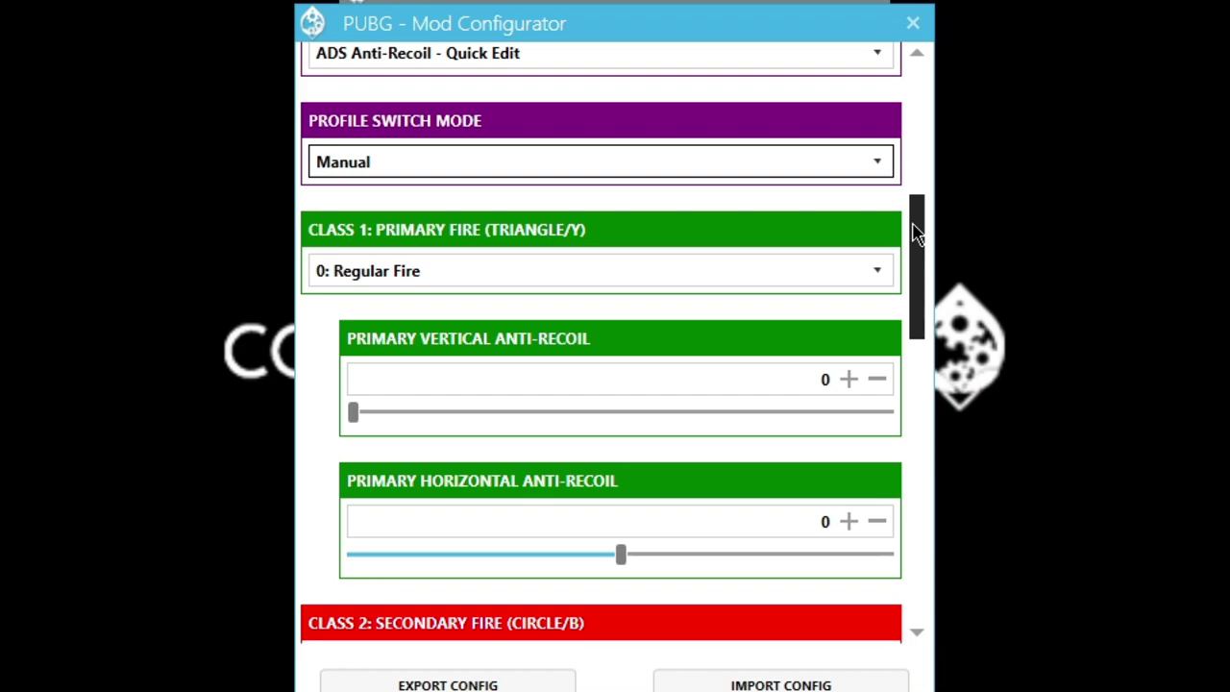
mouse_move(916, 233)
left_mouse_down()
mouse_move(919, 317)
mouse_move(923, 236)
left_mouse_up()
left_click_drag(918, 250, 923, 406)
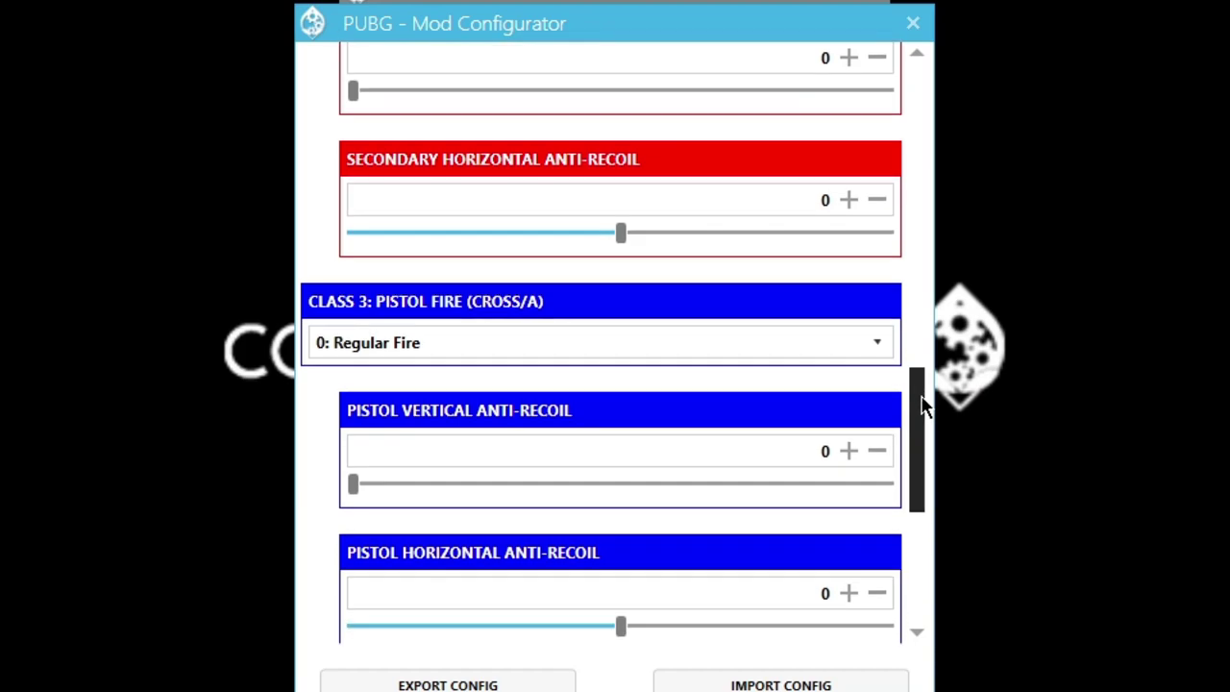
left_click_drag(921, 403, 954, 411)
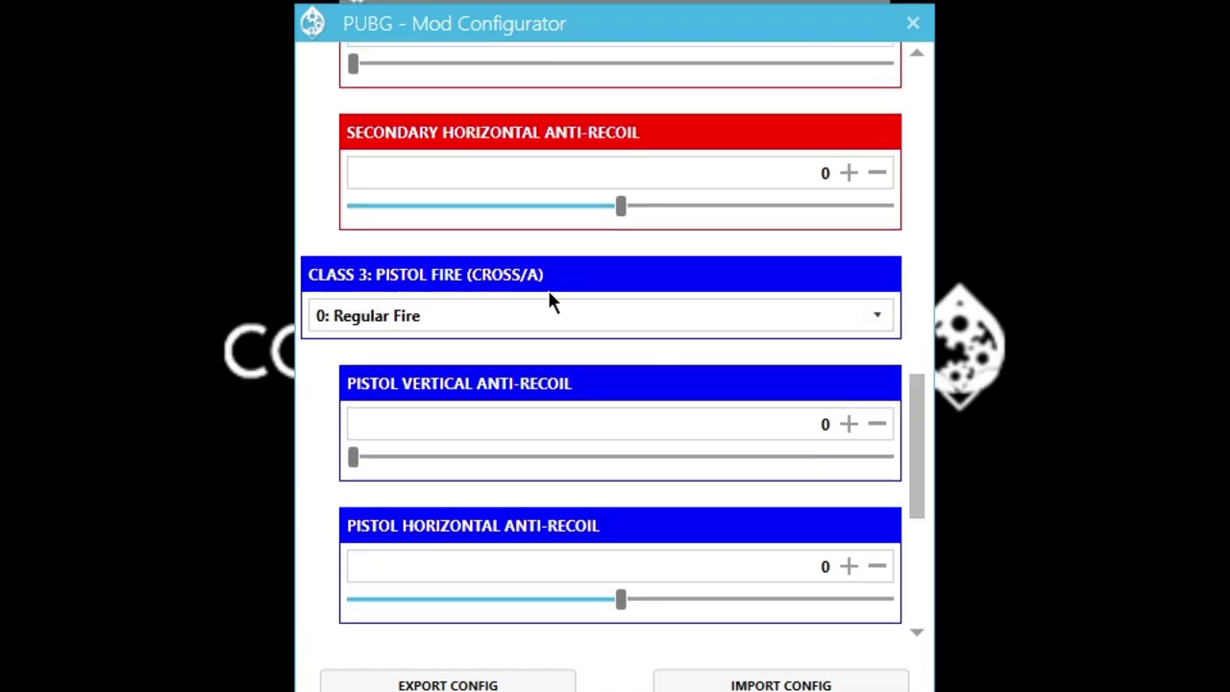
left_click(549, 313)
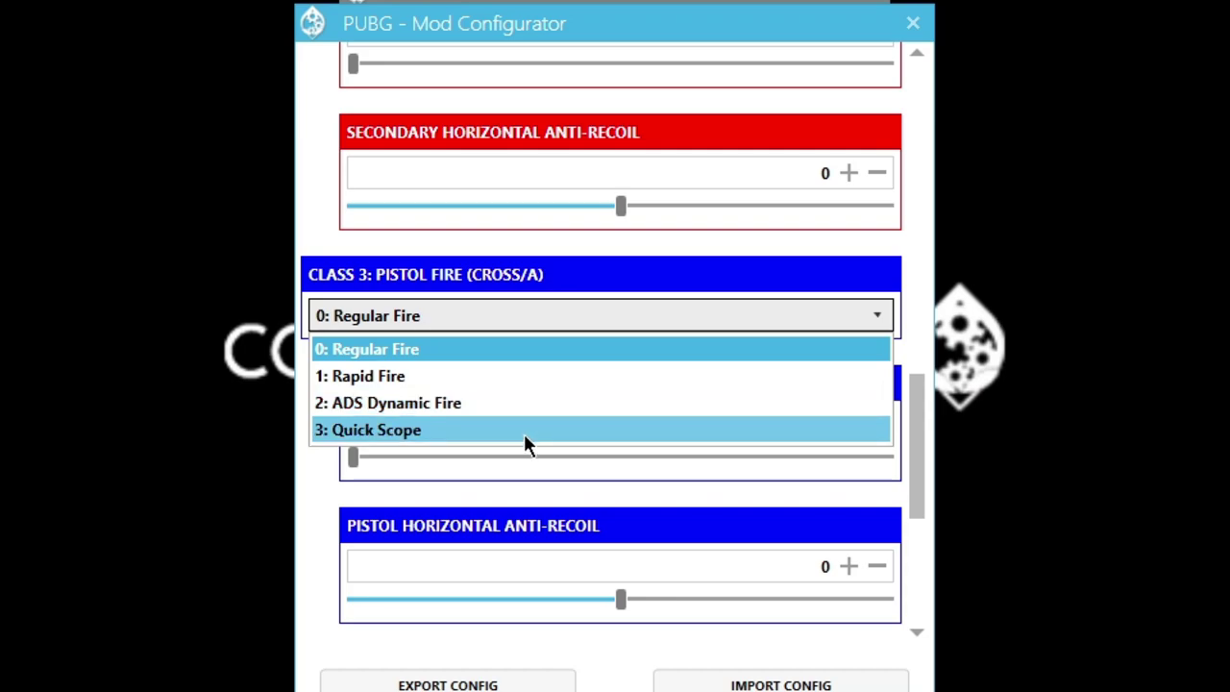
left_click(486, 377)
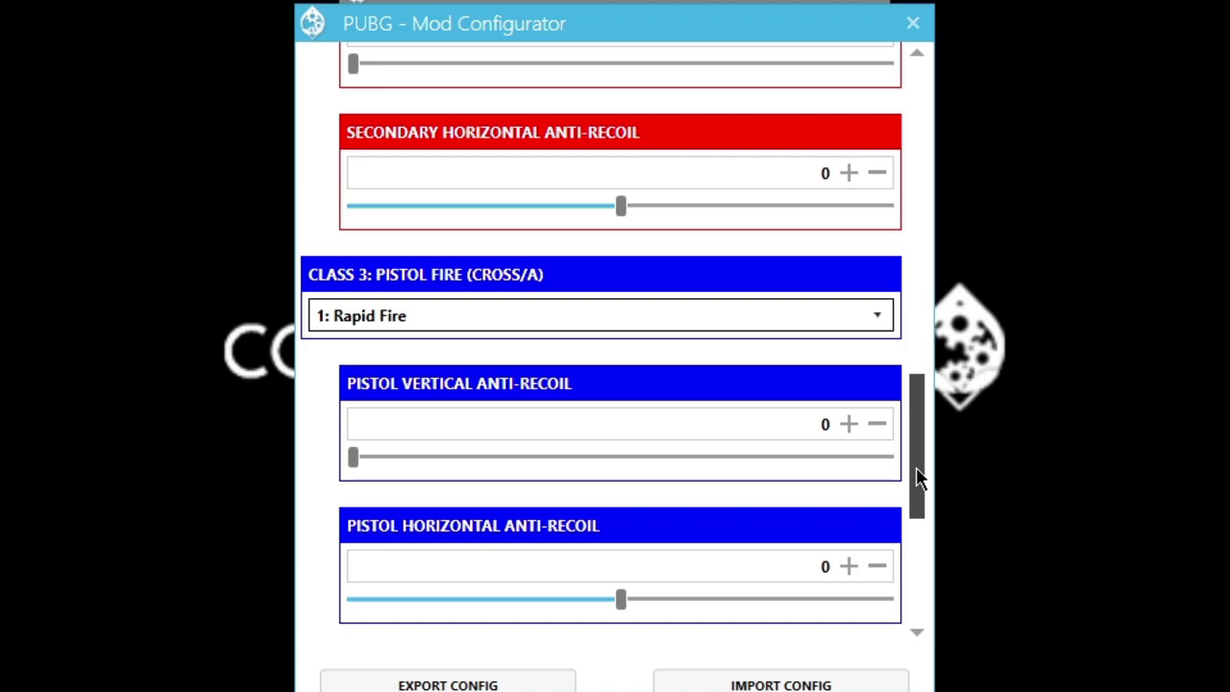
- Choose 0: Regular Fire for both the Class 1 primary fire and Class 2 secondary fire mods
left_click_drag(918, 478, 906, 289)
left_click(480, 289)
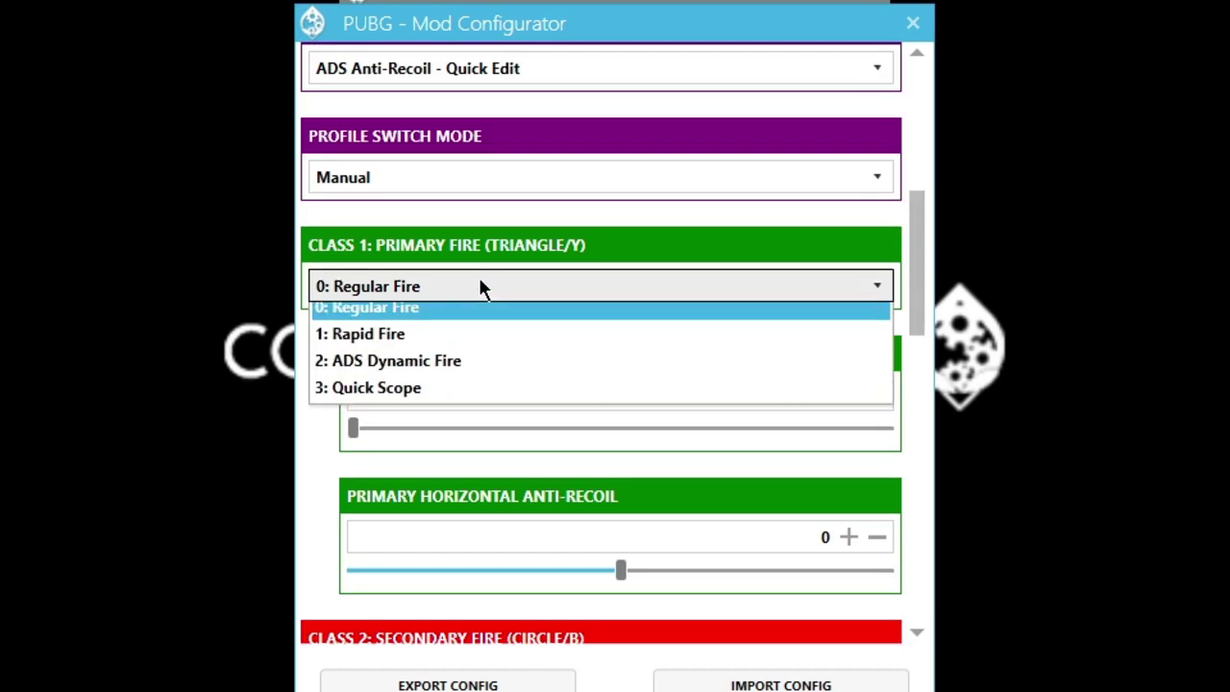
left_click(478, 319)
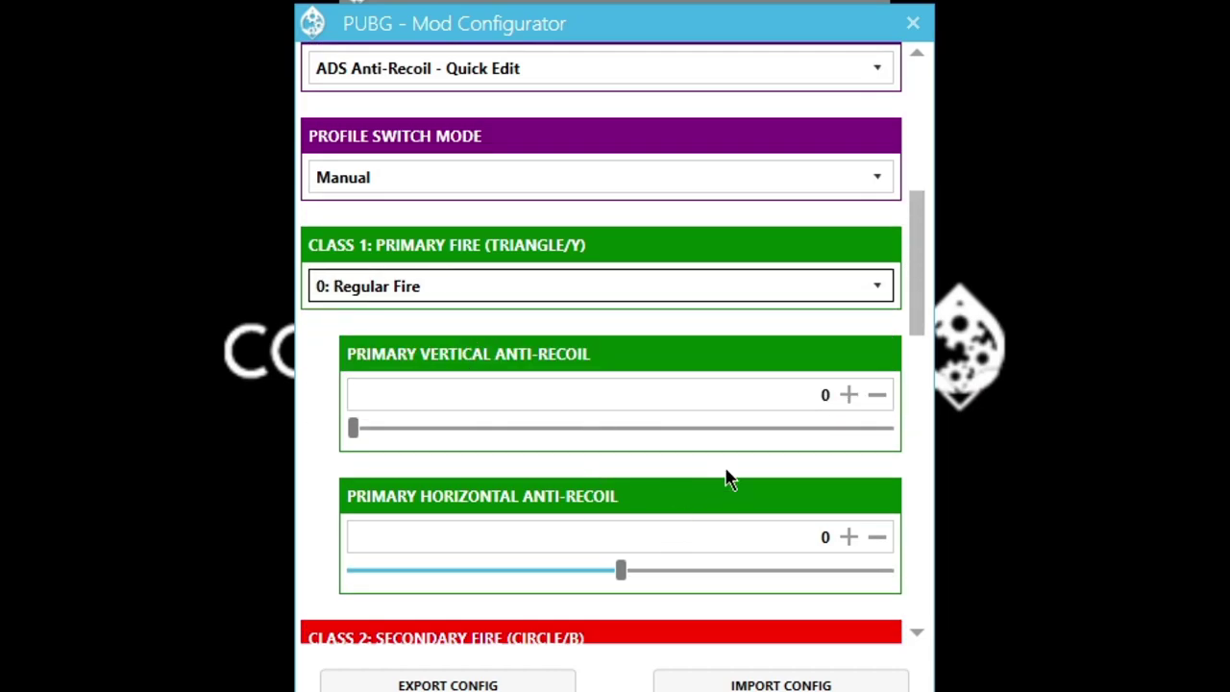
left_click_drag(915, 291, 764, 365)
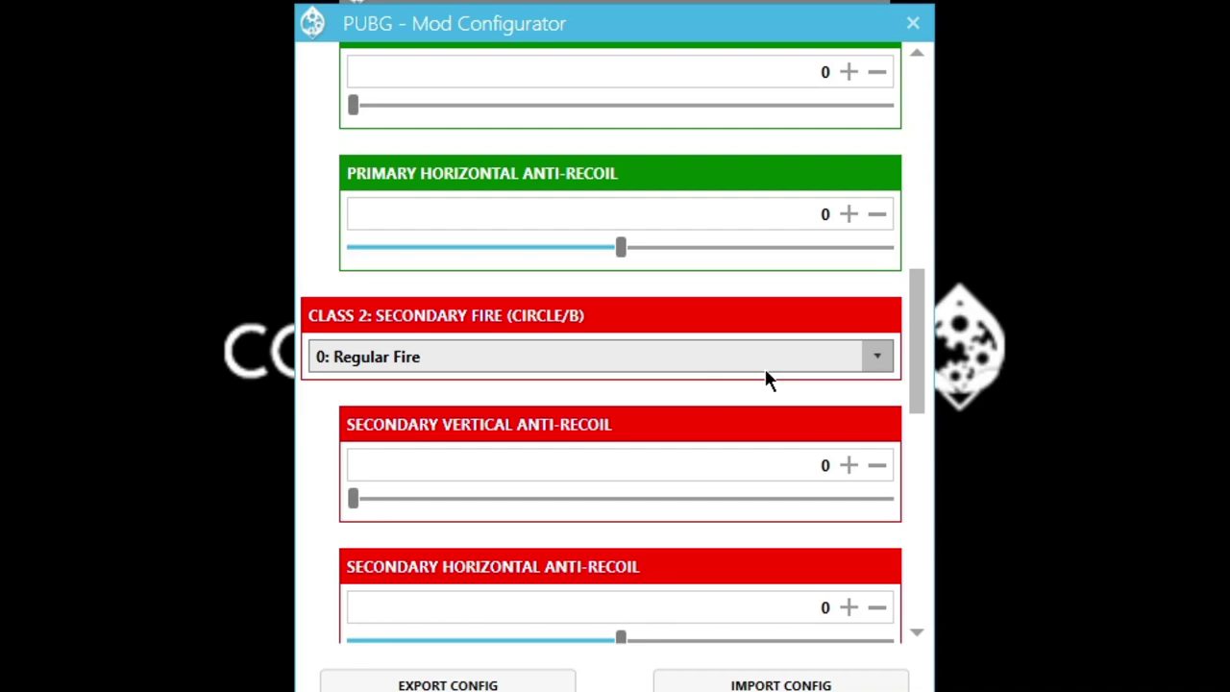
left_click(668, 366)
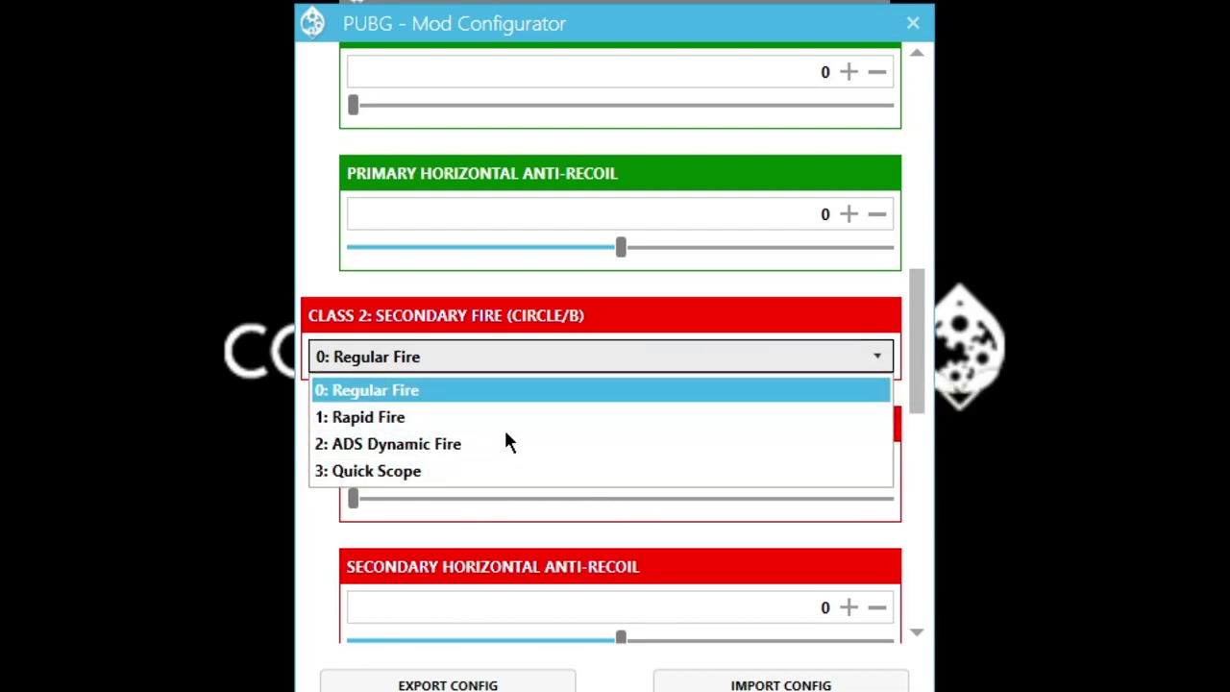
left_click(554, 394)
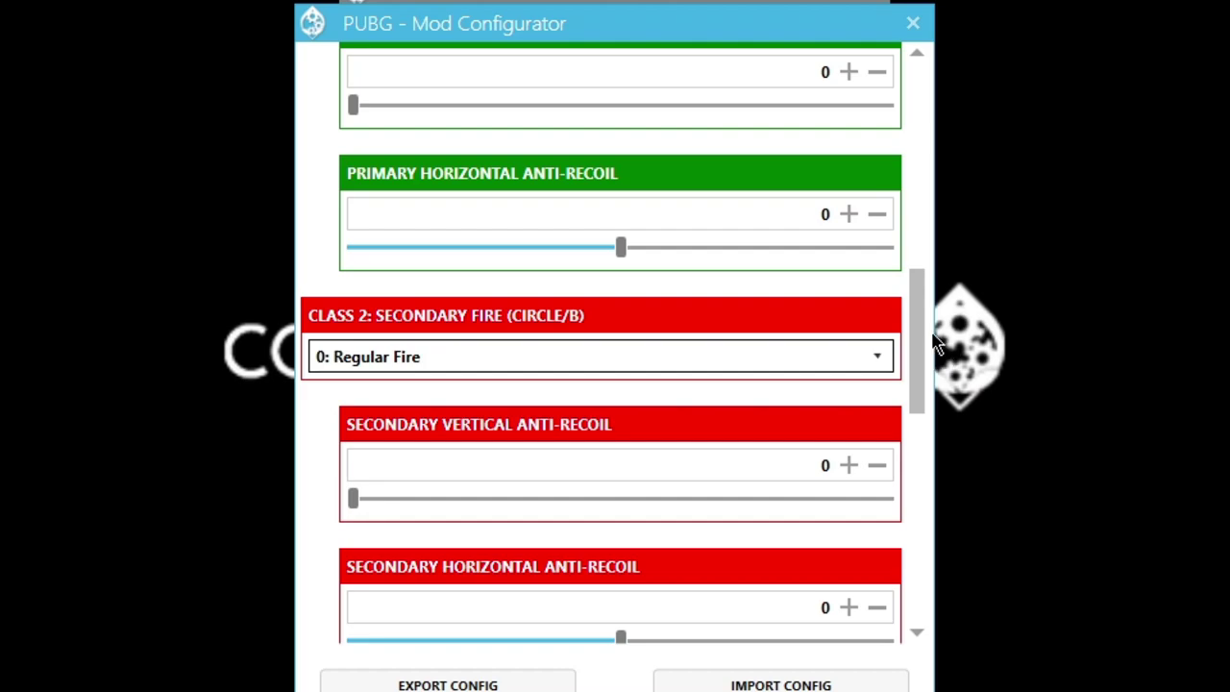
- Set the Class 4 ADS mod to 1: Auto Lean
left_click_drag(916, 332, 914, 445)
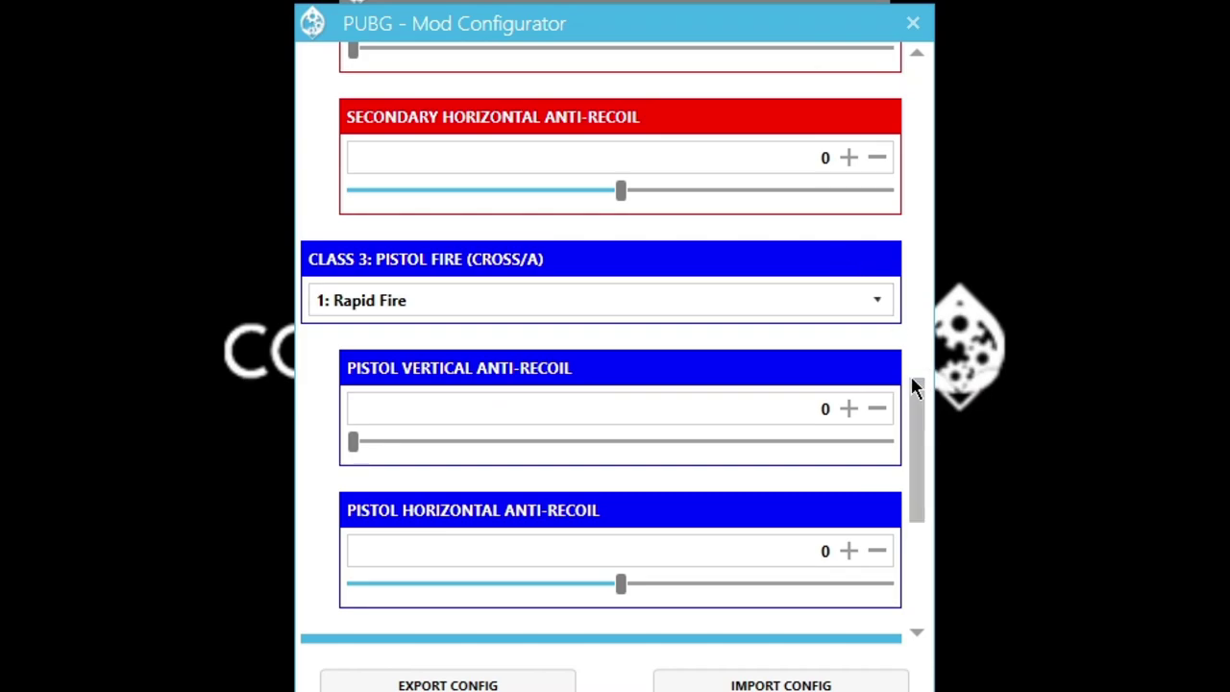
left_click_drag(916, 387, 916, 447)
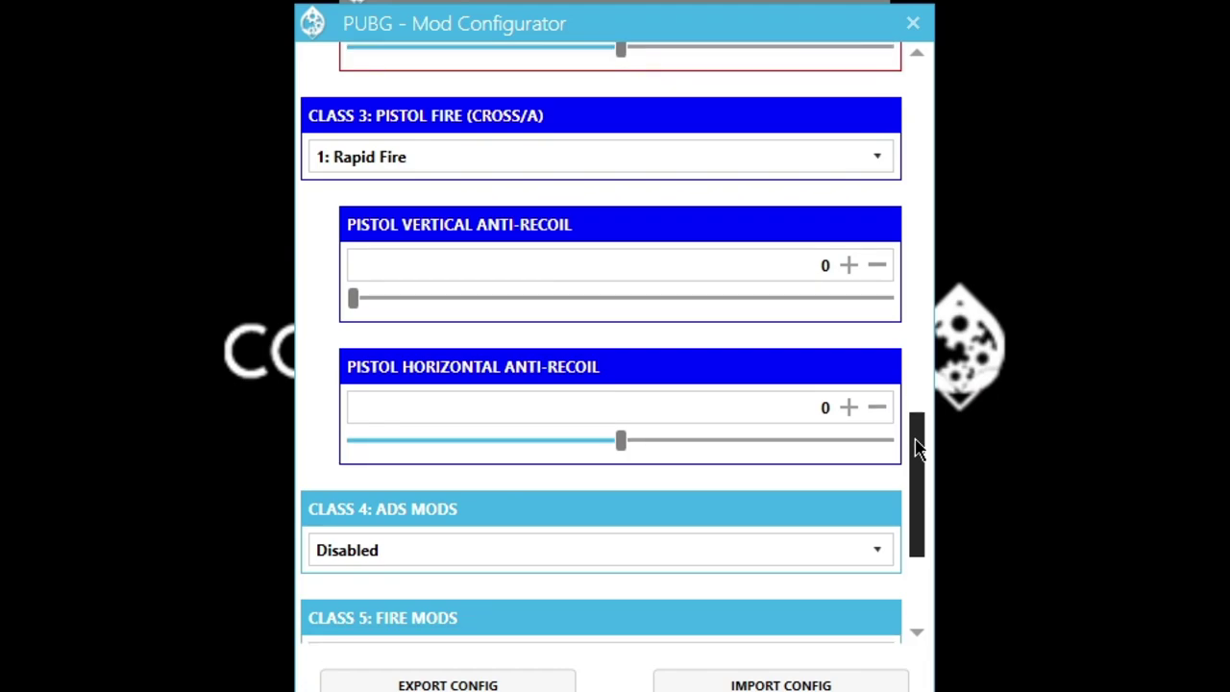
left_click_drag(916, 449, 918, 484)
left_click(503, 404)
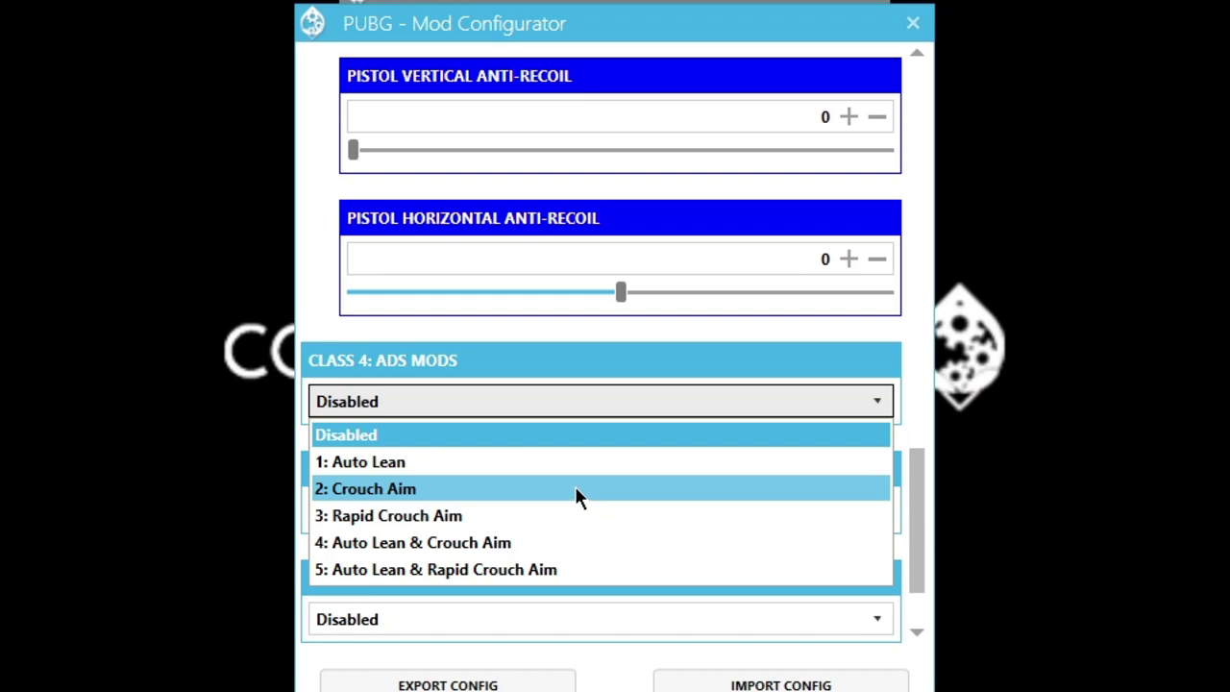
left_click(507, 463)
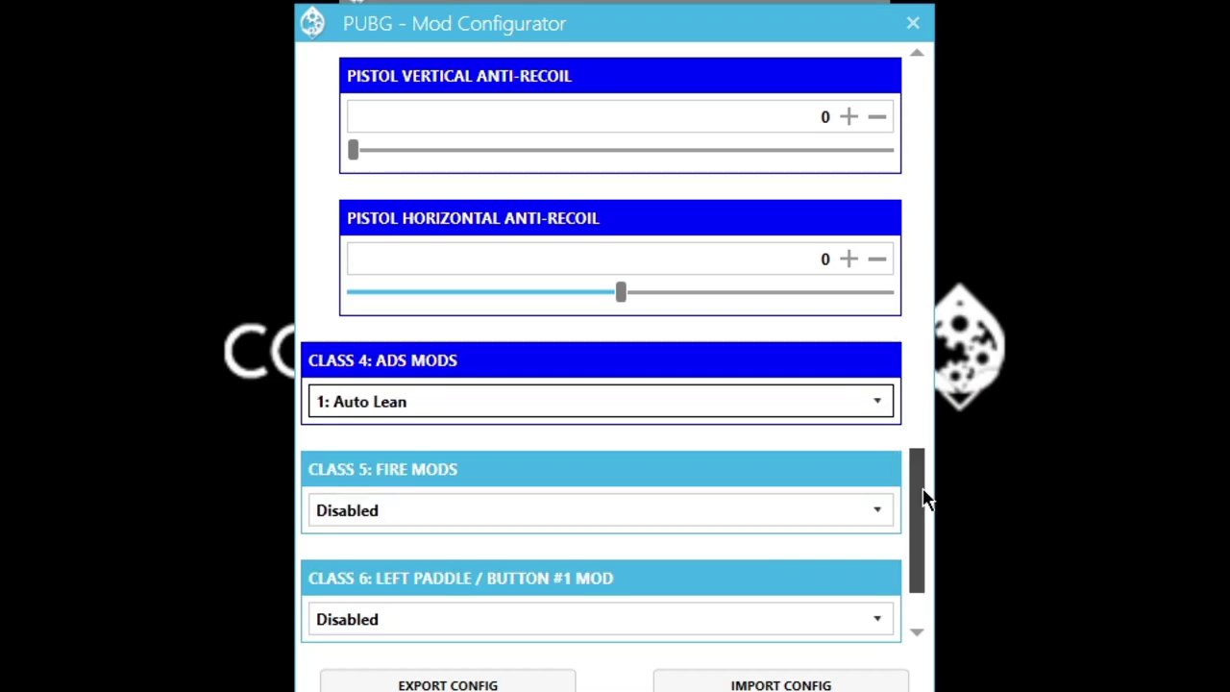
left_click_drag(921, 498, 922, 524)
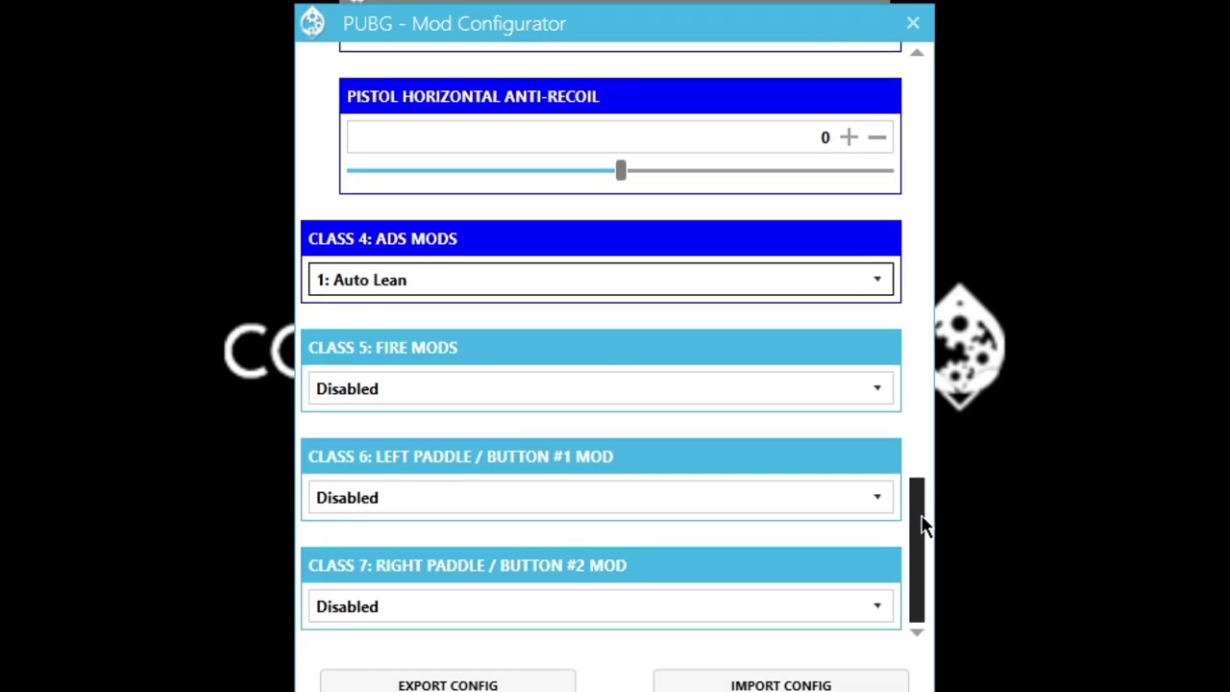
- Review the options for the Class 5 fire mod and the Class 6 left paddle mod, choosing Disabled for both
left_click(497, 400)
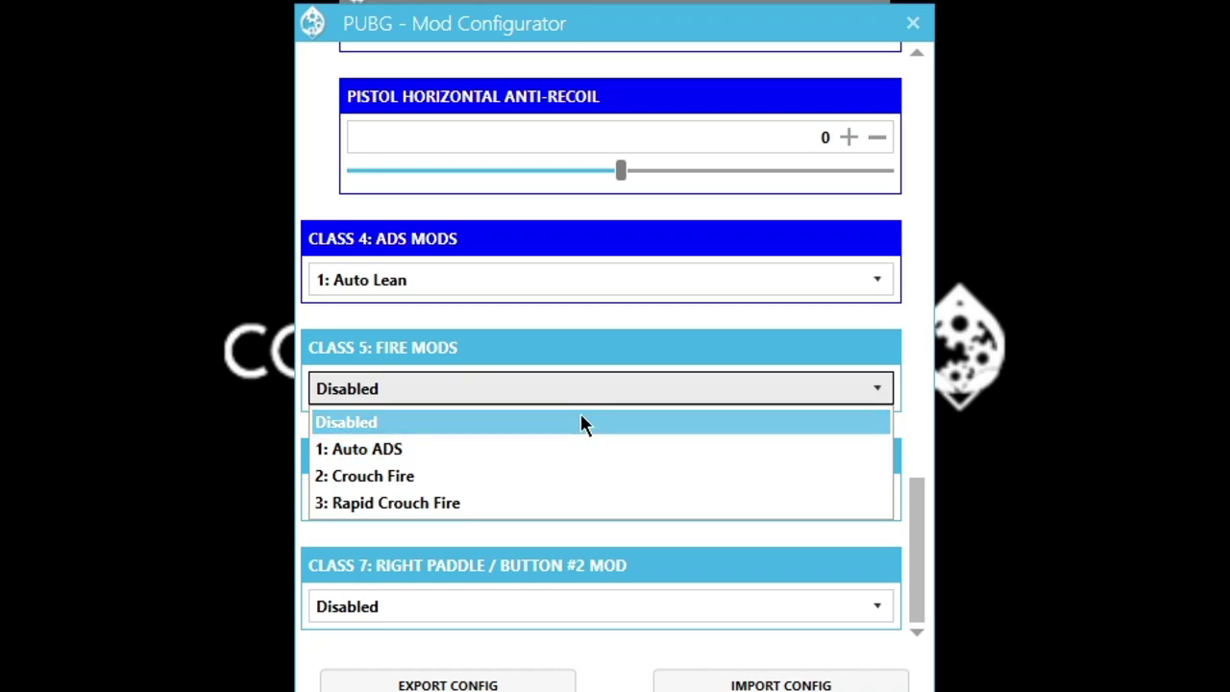
left_click(494, 423)
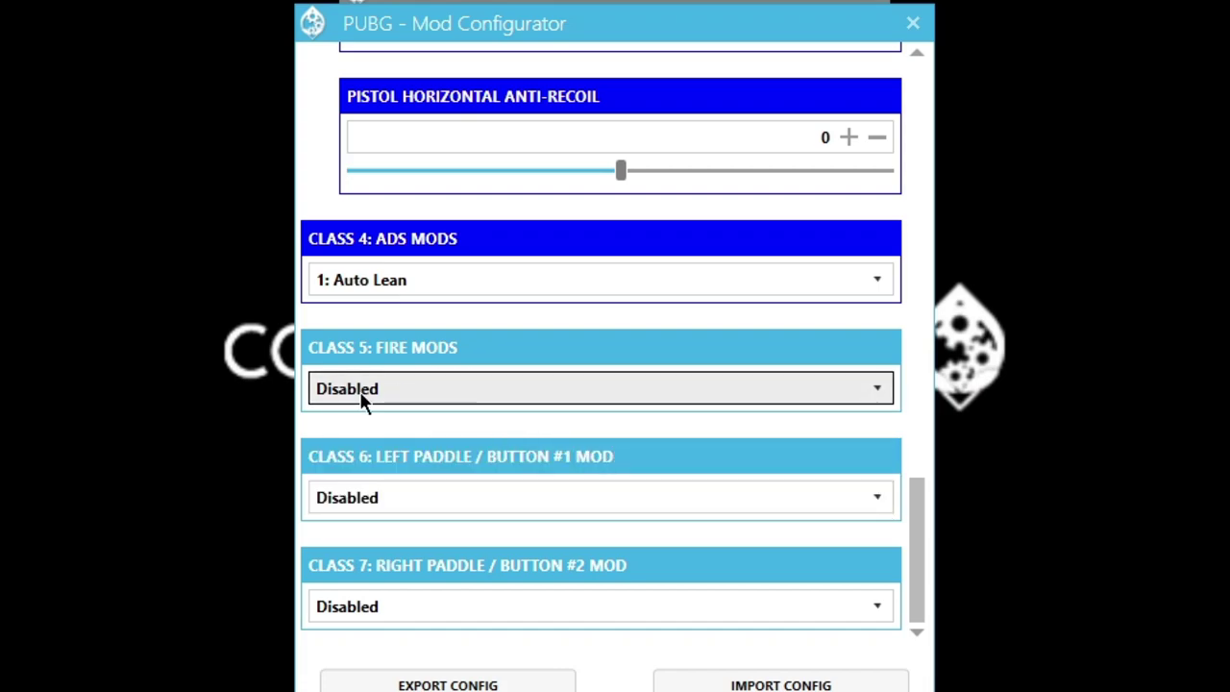
mouse_move(676, 379)
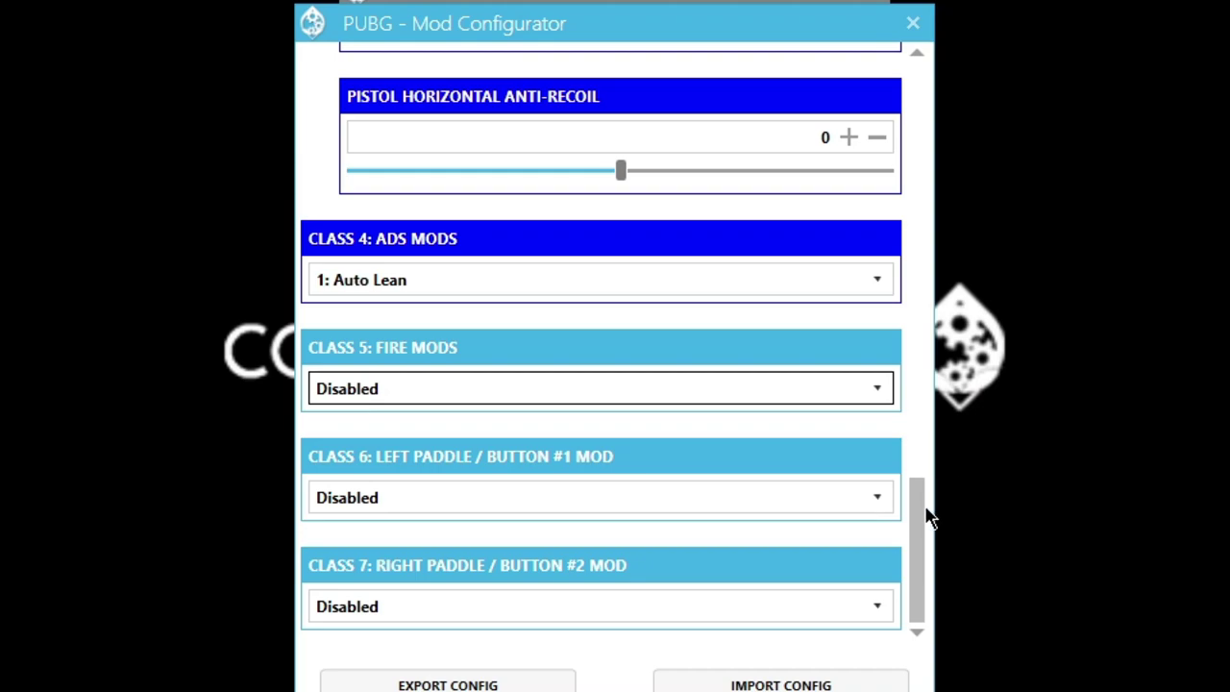
left_click(607, 497)
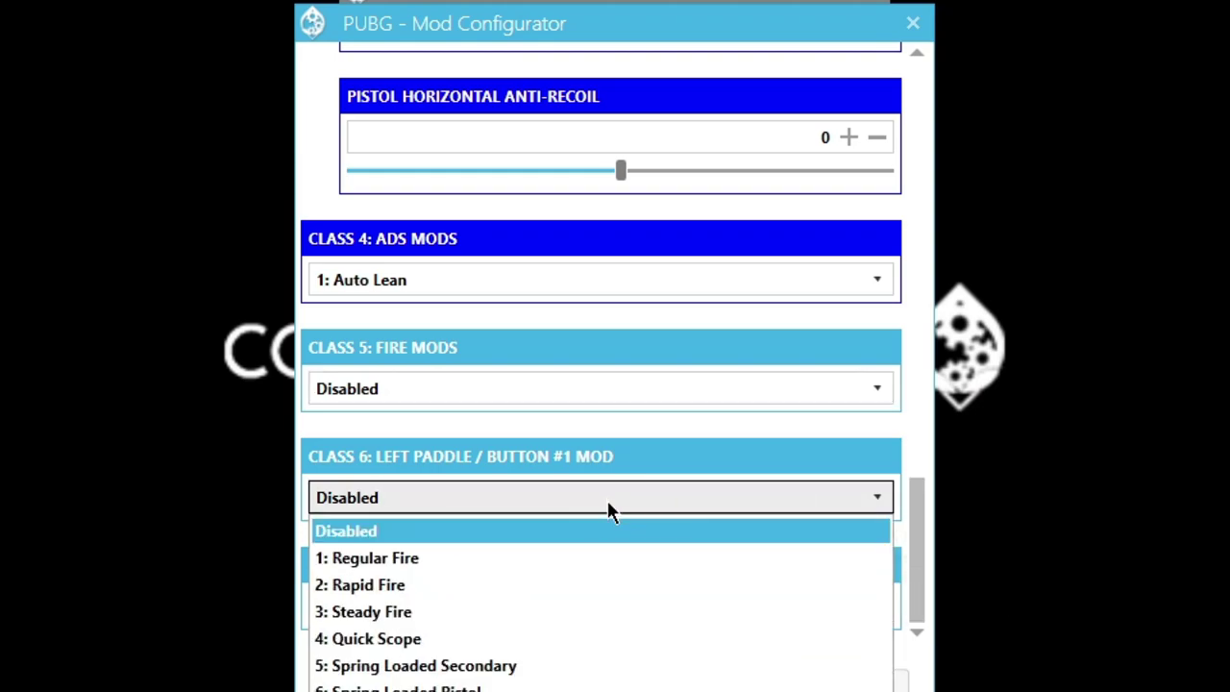
left_click(498, 530)
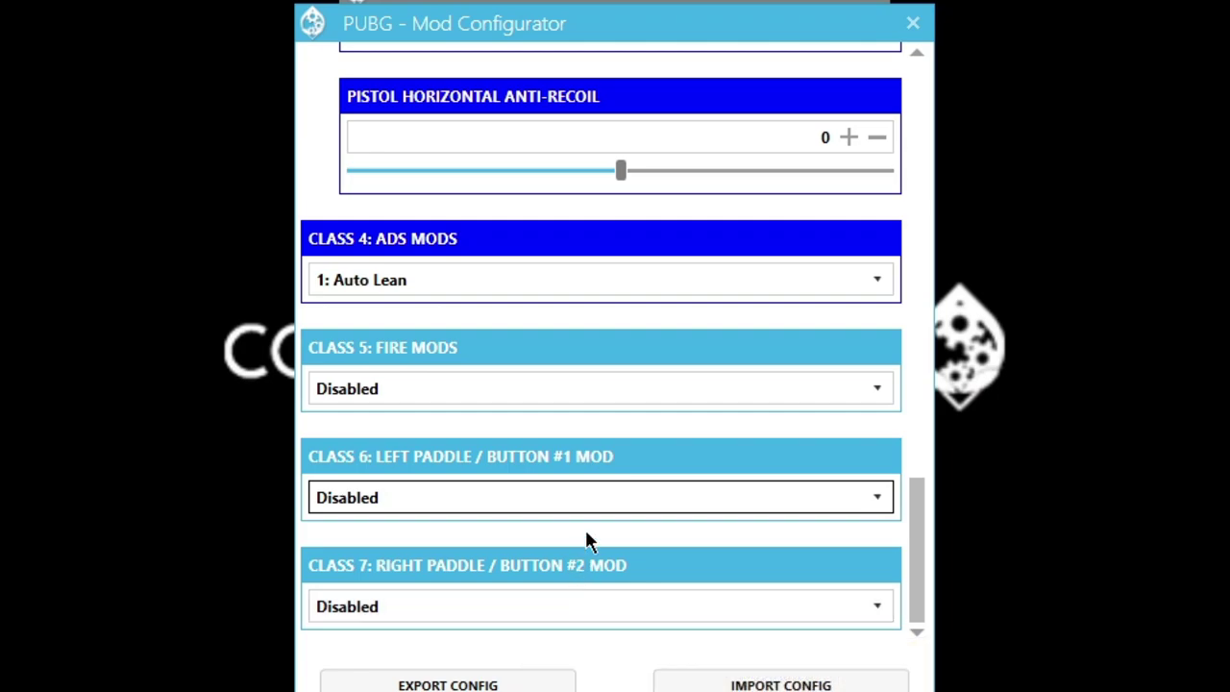
left_click(598, 495)
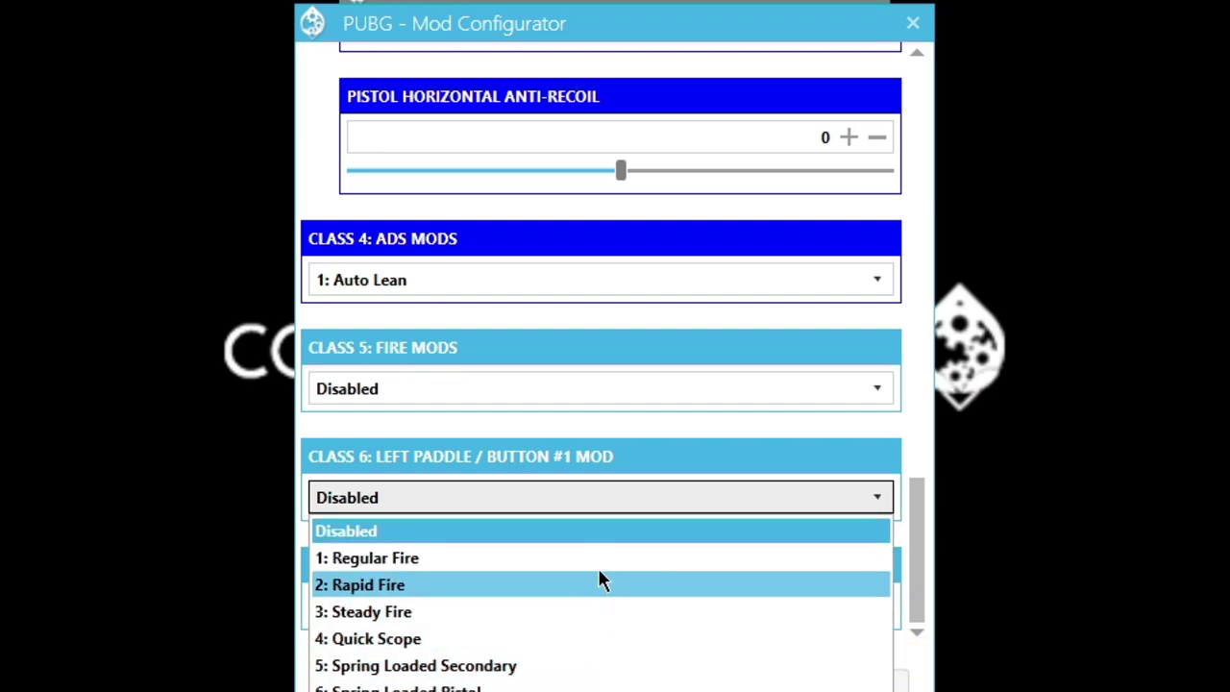
left_click(590, 531)
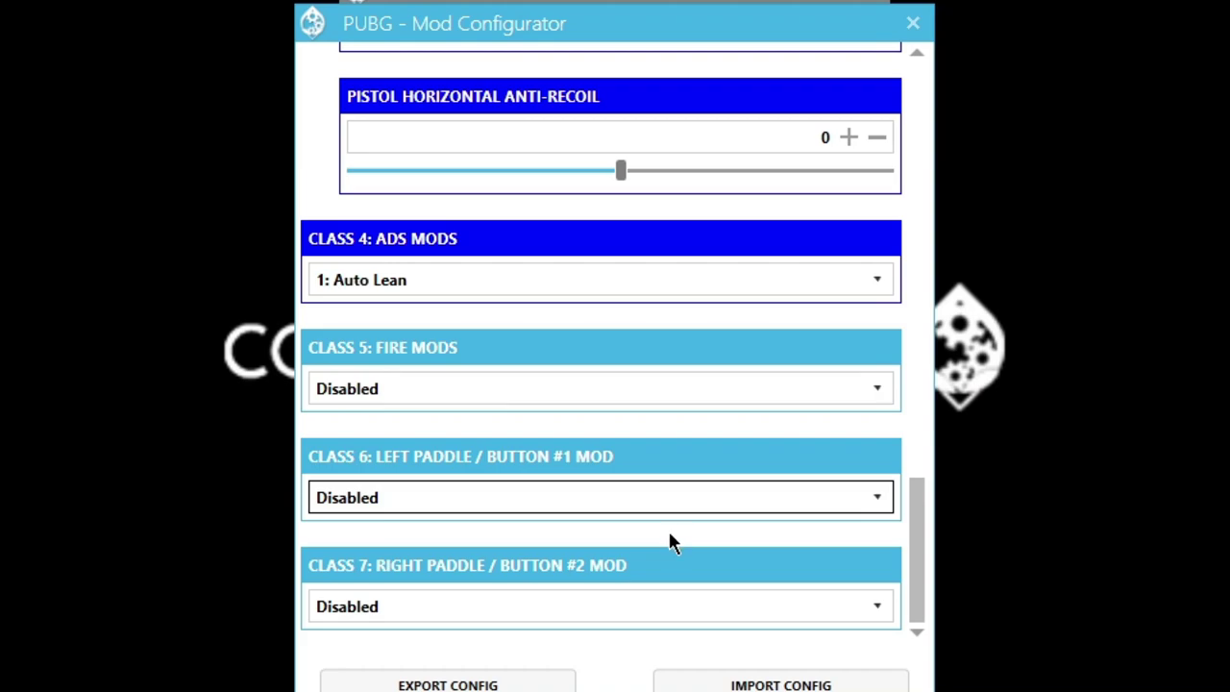
- Set the Class 6 left paddle mod to 2: Rapid Fire and the Class 7 right paddle mod to 8: Crouch Aim
left_click(581, 504)
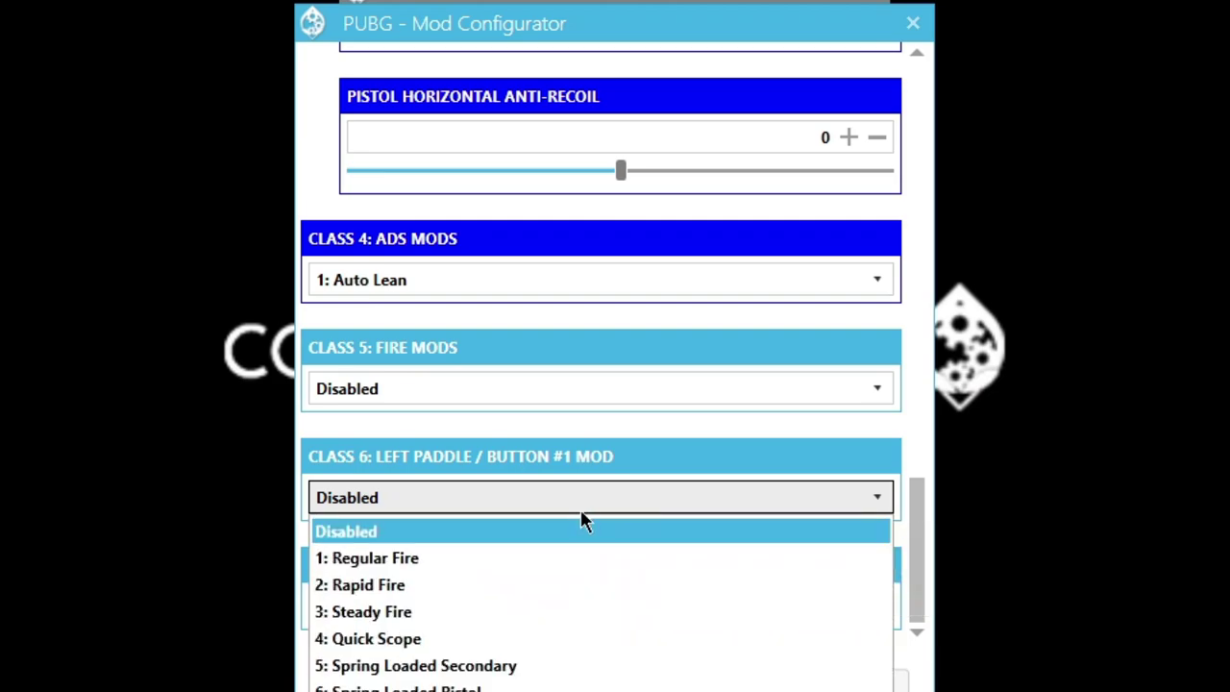
left_click(577, 585)
left_click(558, 607)
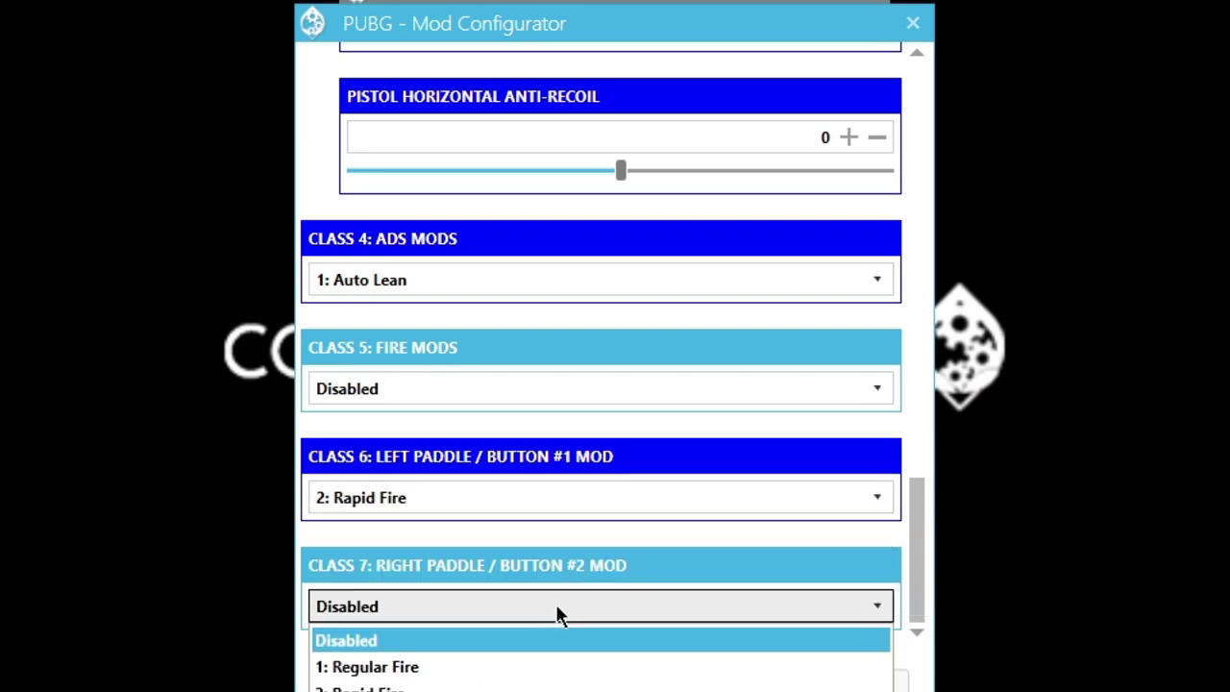
key("8")
key("Return")
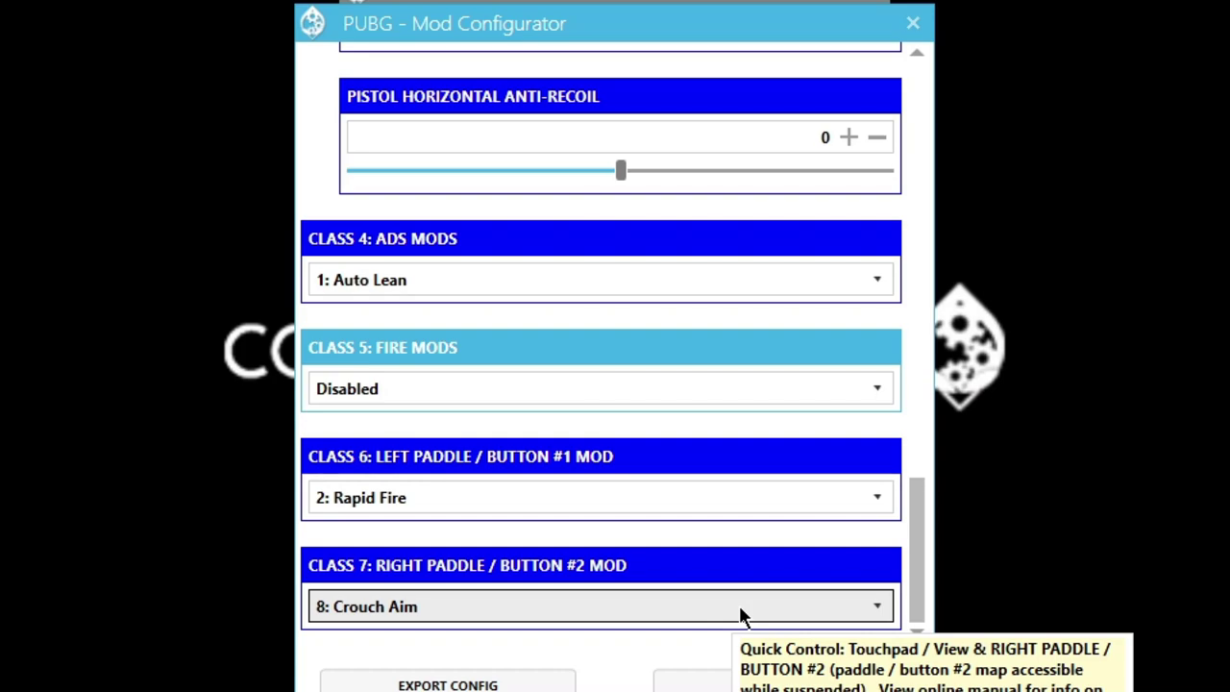
- Set both the Class 6 left paddle and Class 7 right paddle mods back to Disabled
left_click(758, 498)
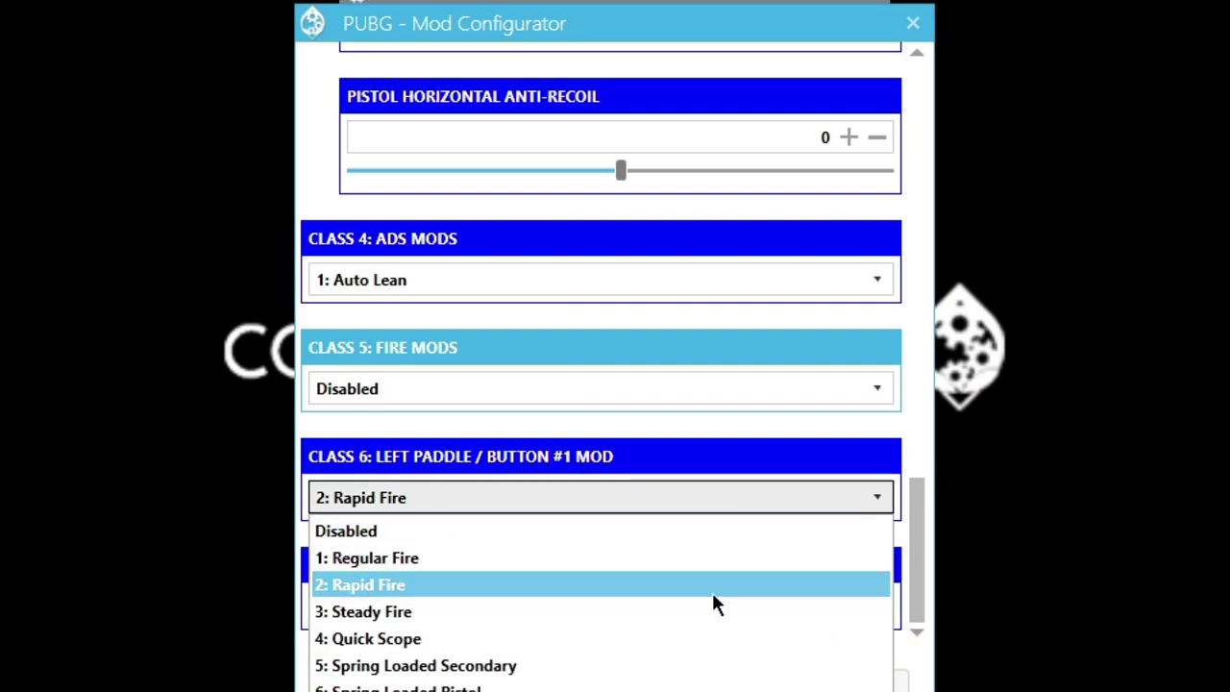
left_click(673, 533)
left_click(637, 606)
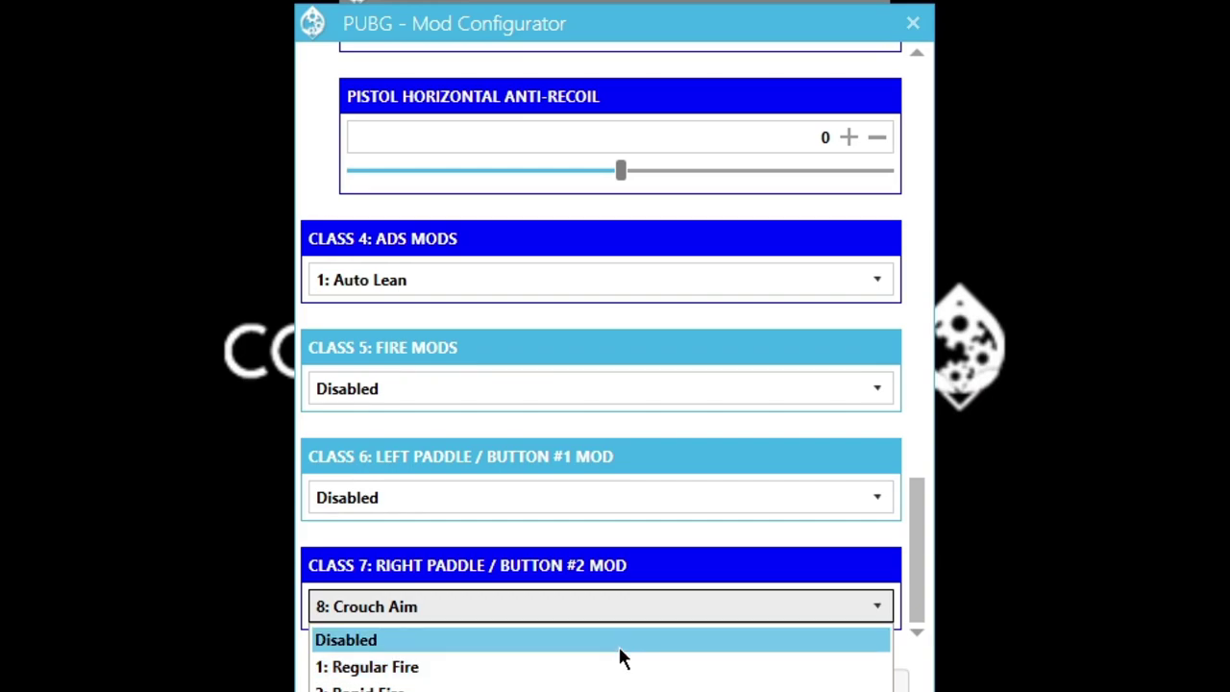
left_click(620, 644)
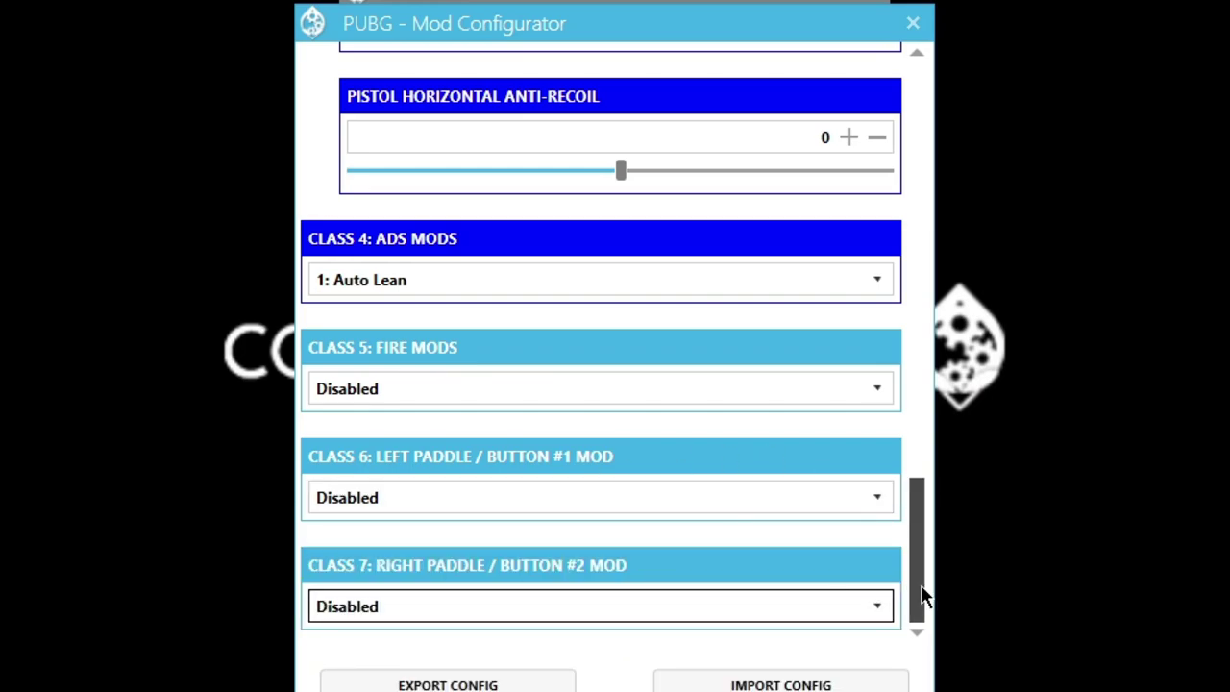
- Review the configured mods from Class 7 back up to the controller preset, checking the Class 2 secondary fire options and choosing 0: Regular Fire
left_click_drag(920, 596, 920, 563)
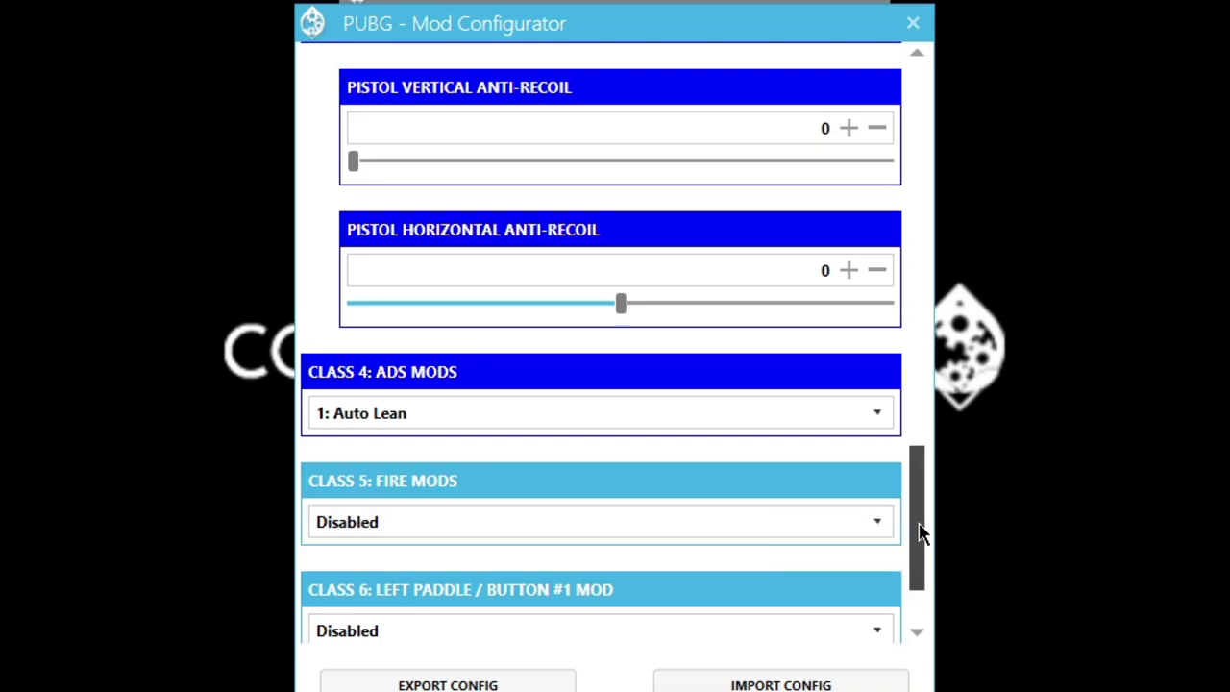
left_click_drag(920, 530, 920, 467)
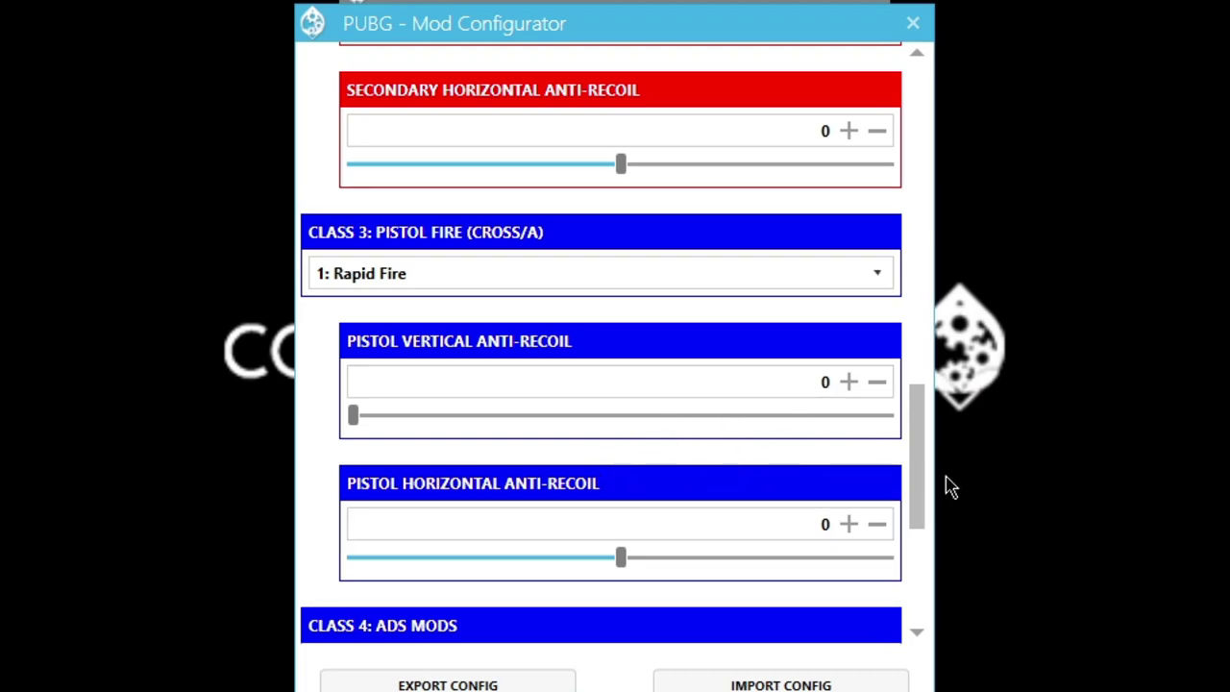
left_click_drag(915, 472, 939, 363)
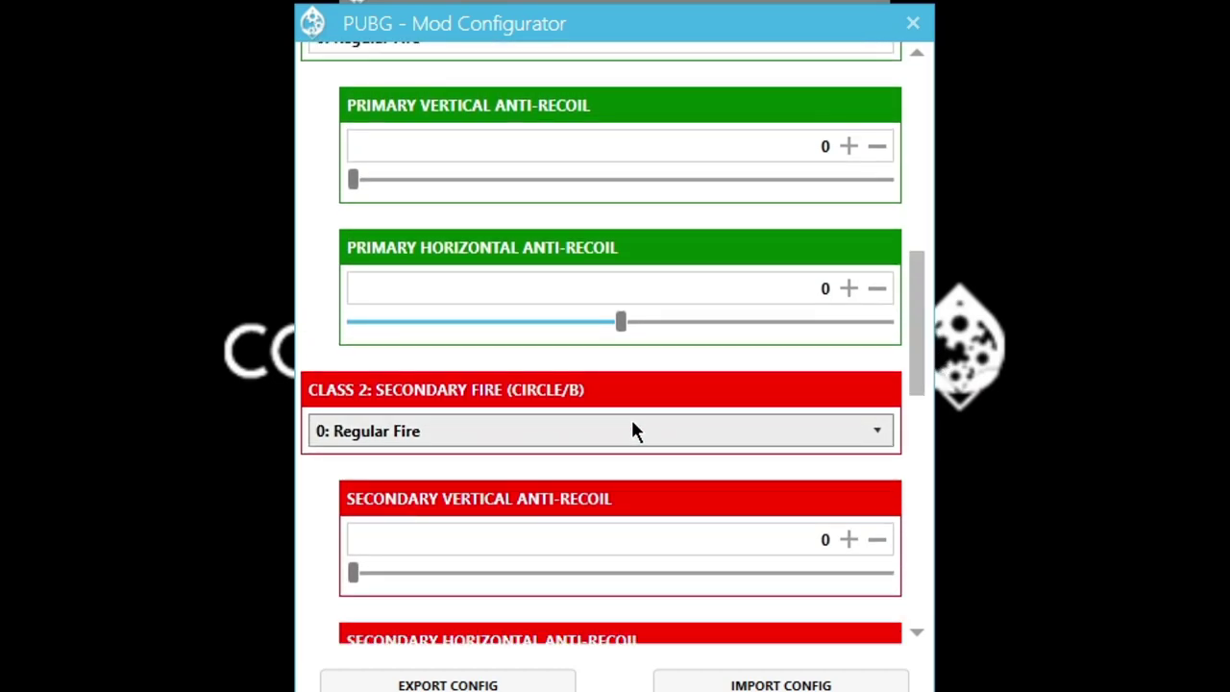
left_click(631, 430)
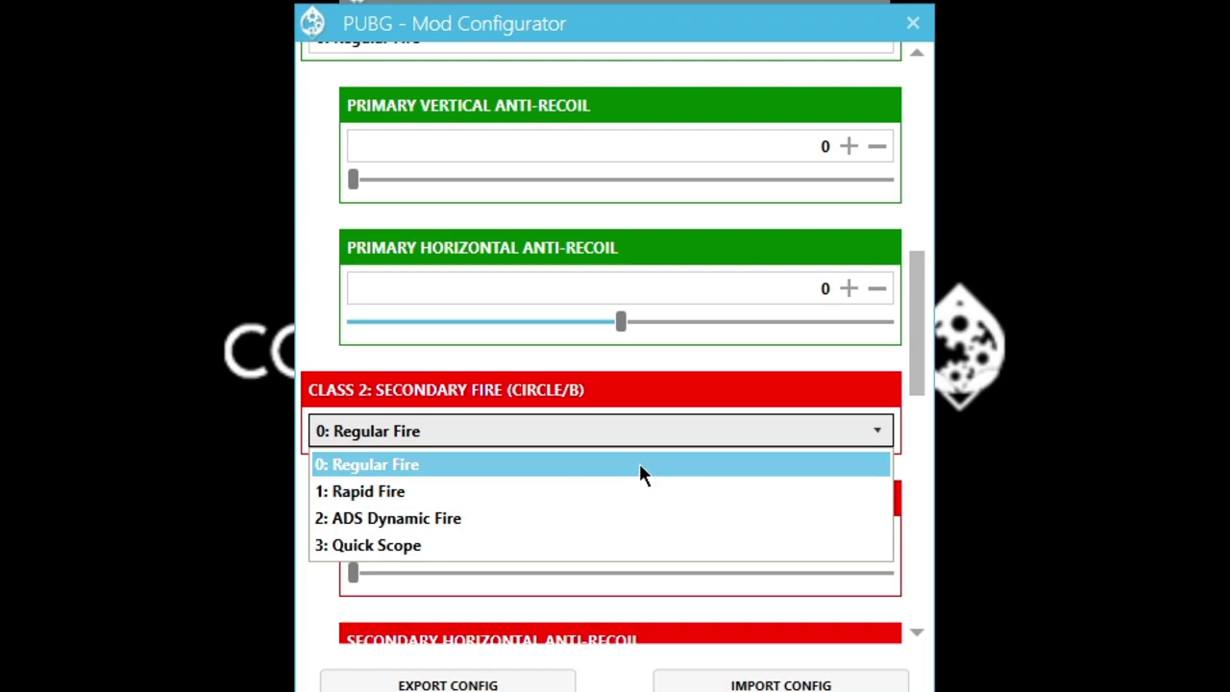
left_click(646, 466)
left_click_drag(916, 339, 920, 382)
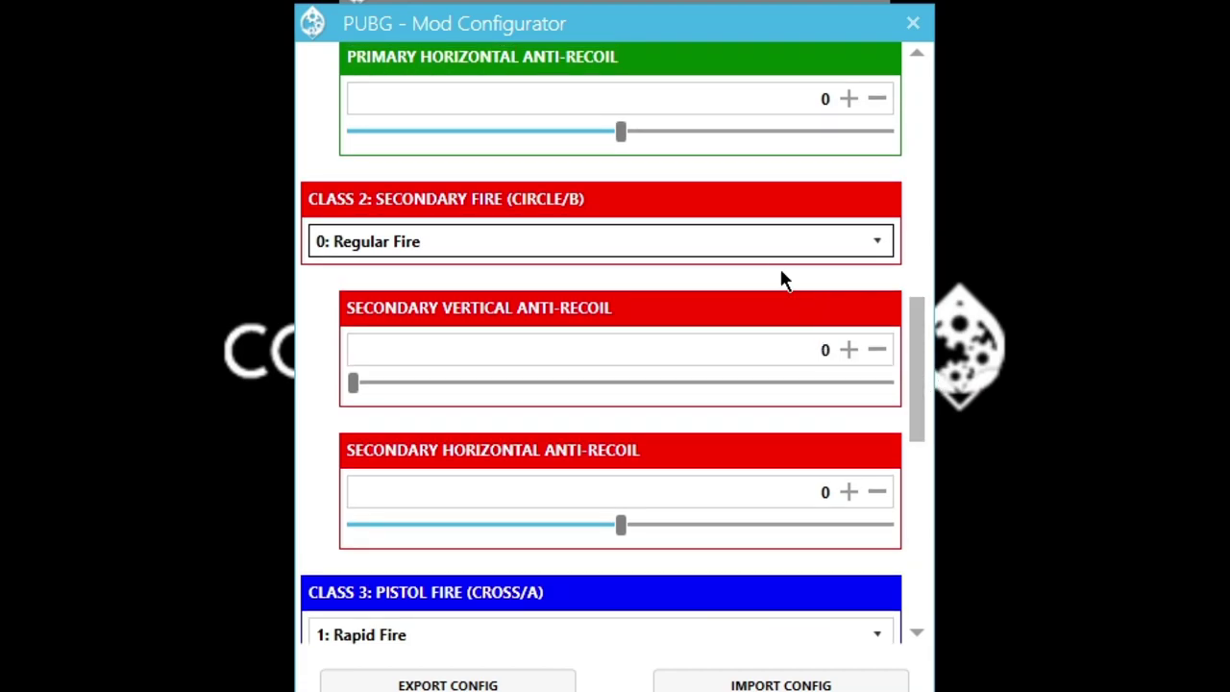
left_click(763, 243)
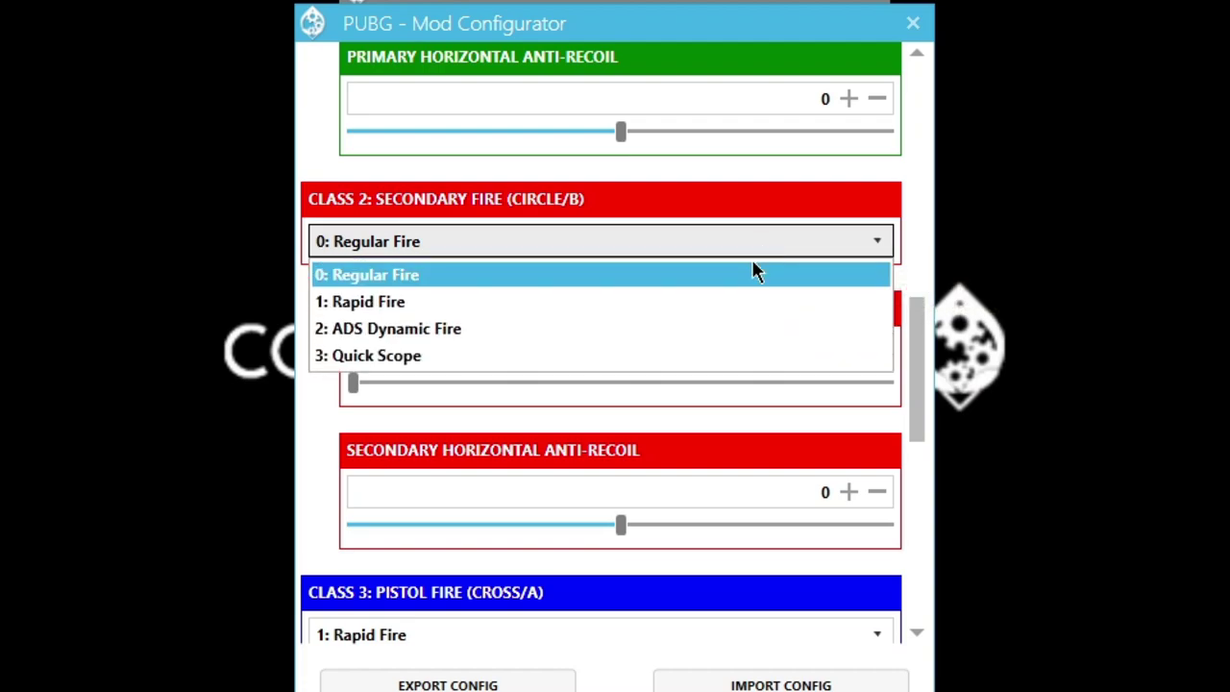
left_click(618, 279)
left_click_drag(923, 368, 923, 306)
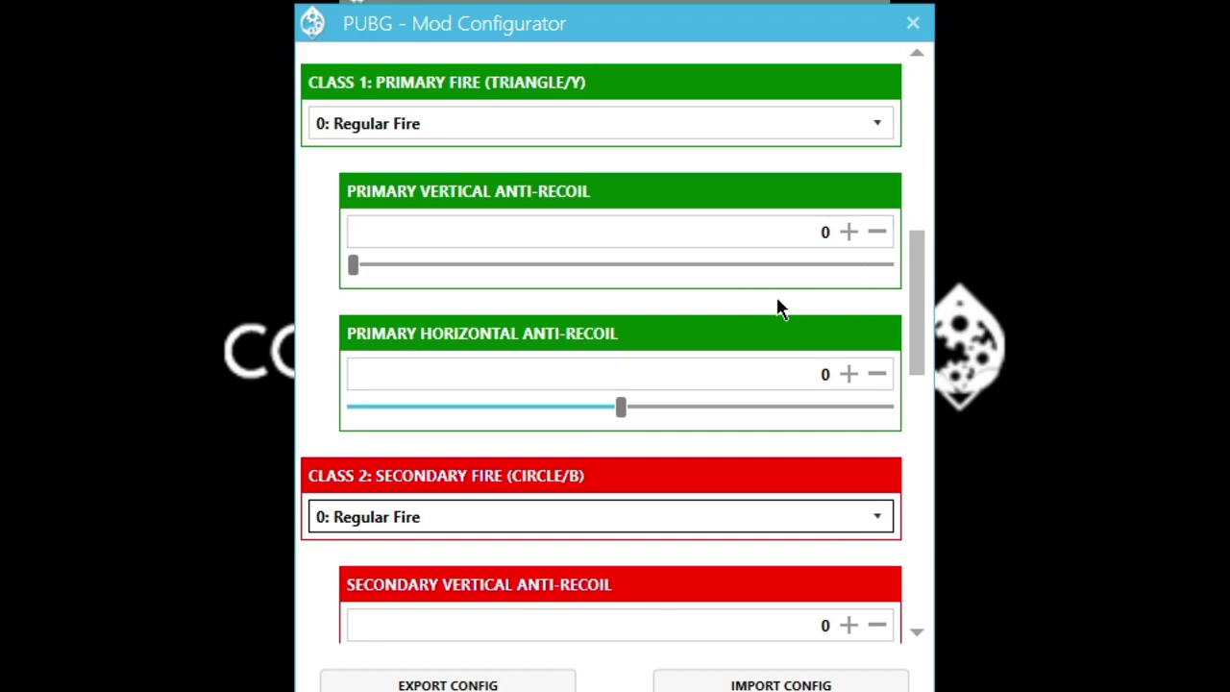
left_click_drag(918, 336, 937, 149)
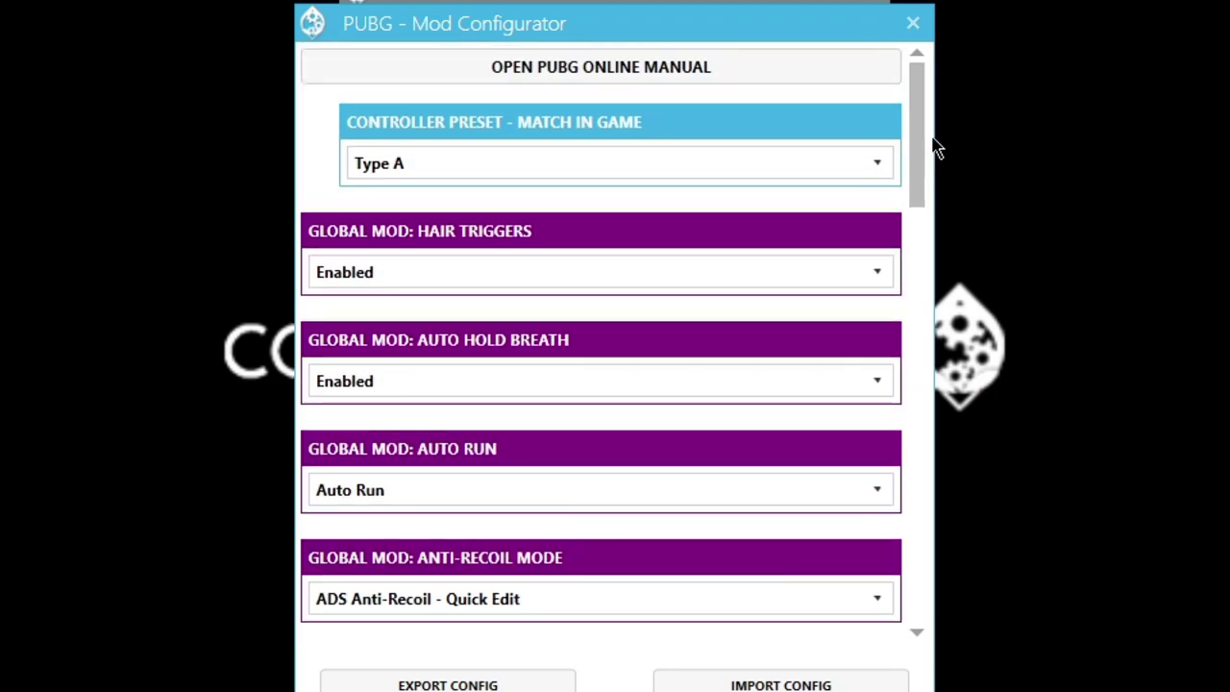